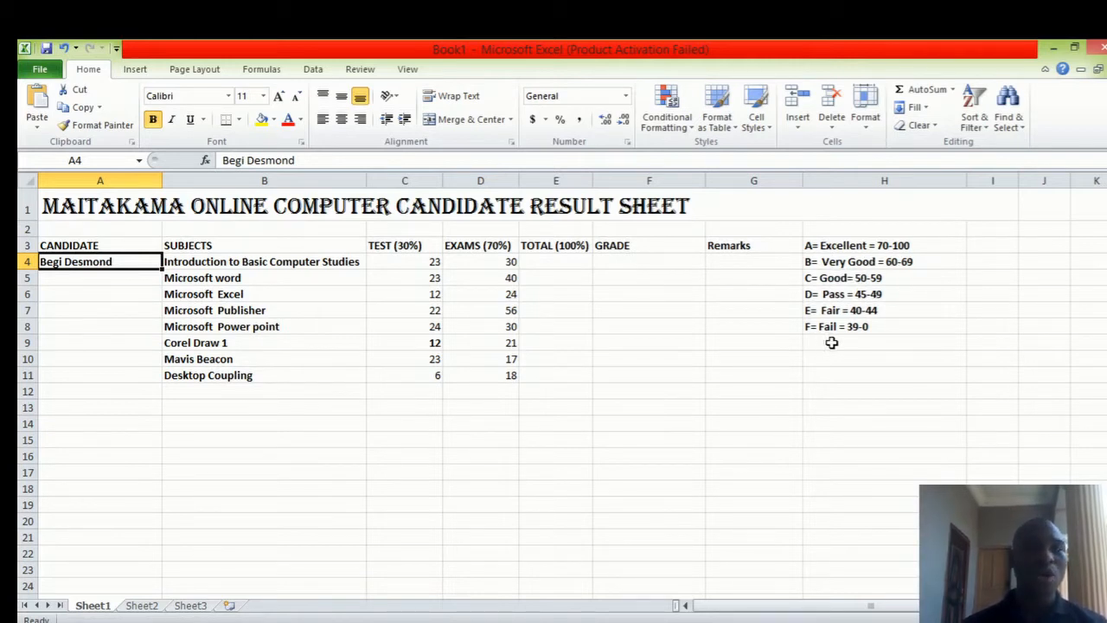
# Step: Add the test and exam scores in E4 with =SUM(C4:D4) and fill the formula down to E11
pyautogui.click(556, 262)
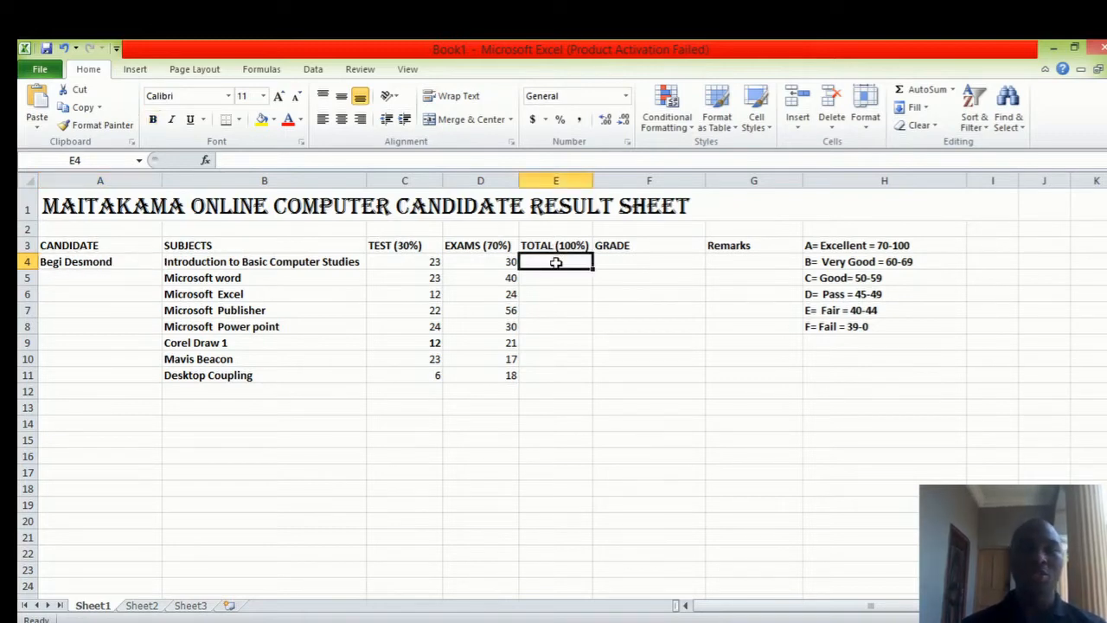
pyautogui.write('=s')
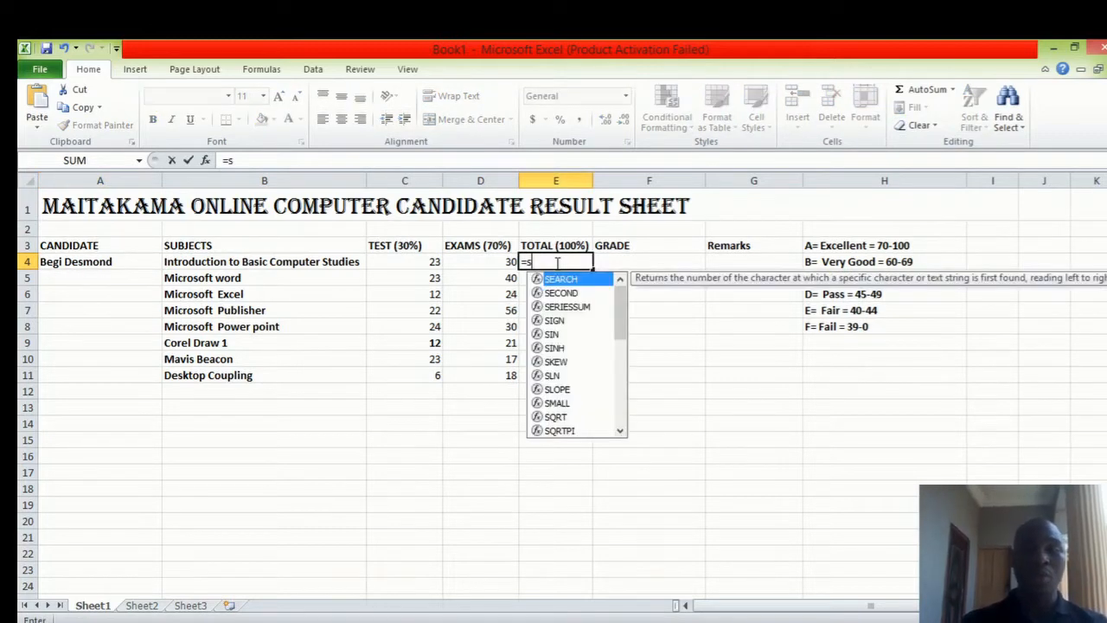
pyautogui.write('um')
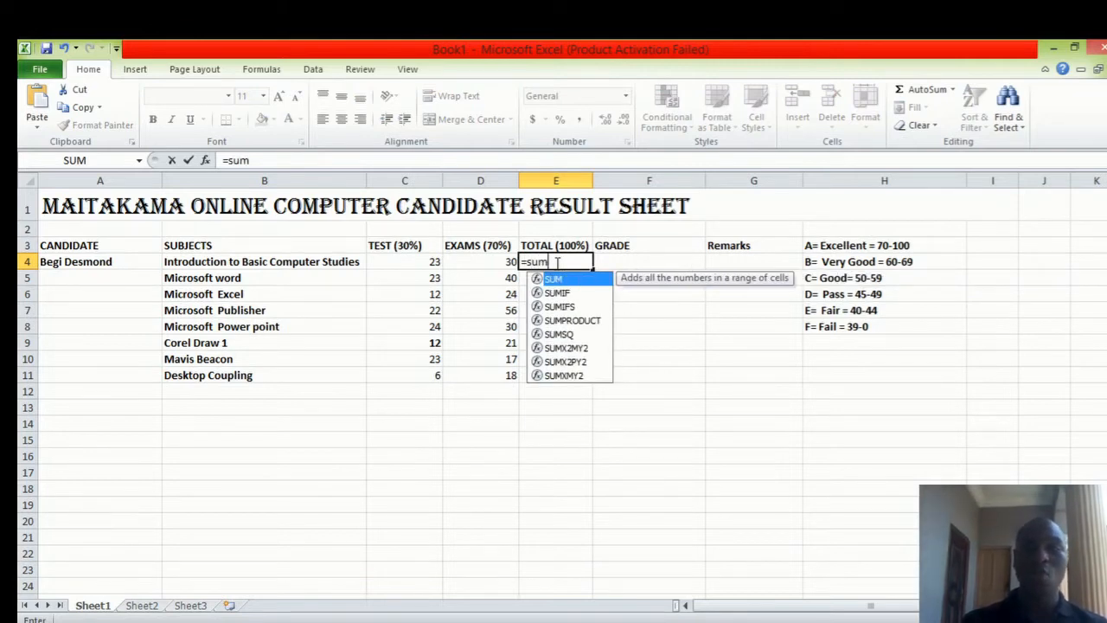
pyautogui.write('(')
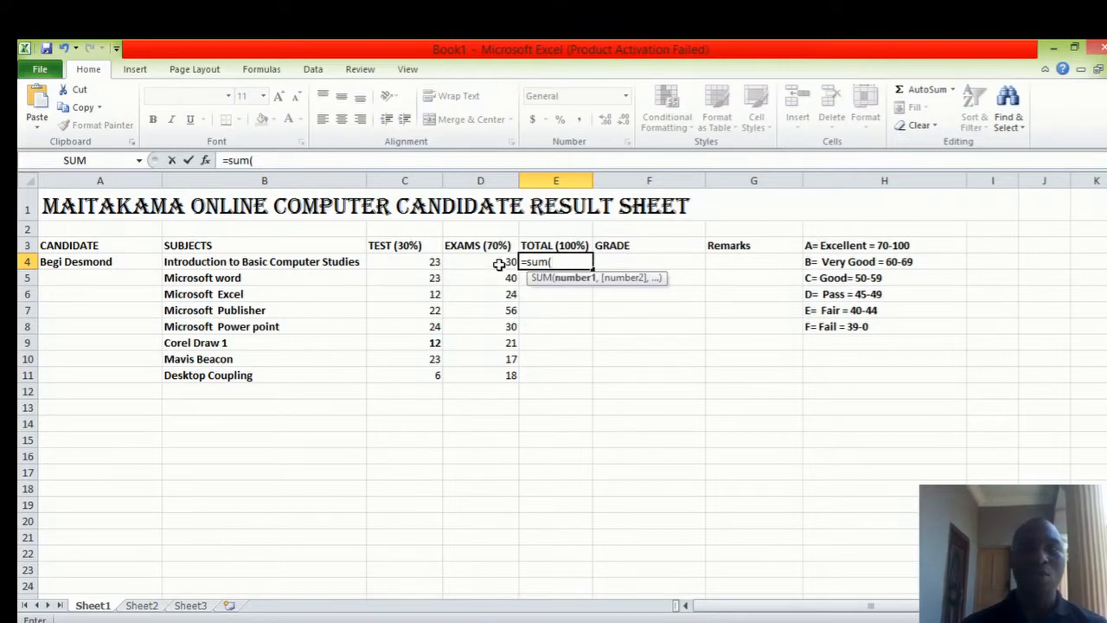
pyautogui.write('c4')
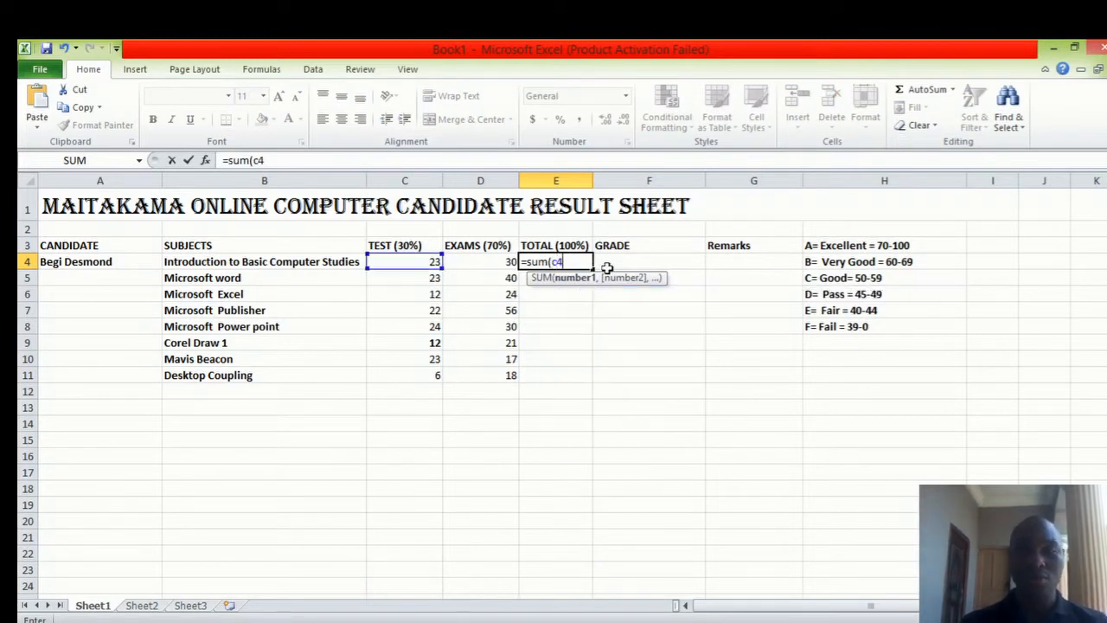
pyautogui.write('+d4')
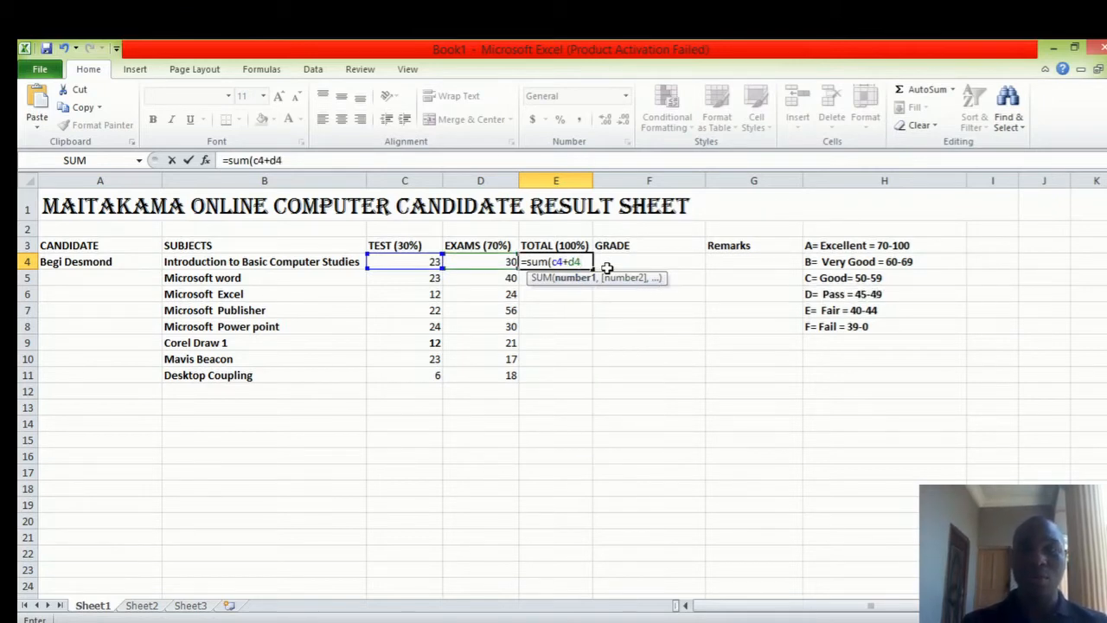
pyautogui.write(')')
pyautogui.press('BackSpace')
pyautogui.press('BackSpace')
pyautogui.press('BackSpace')
pyautogui.press('BackSpace')
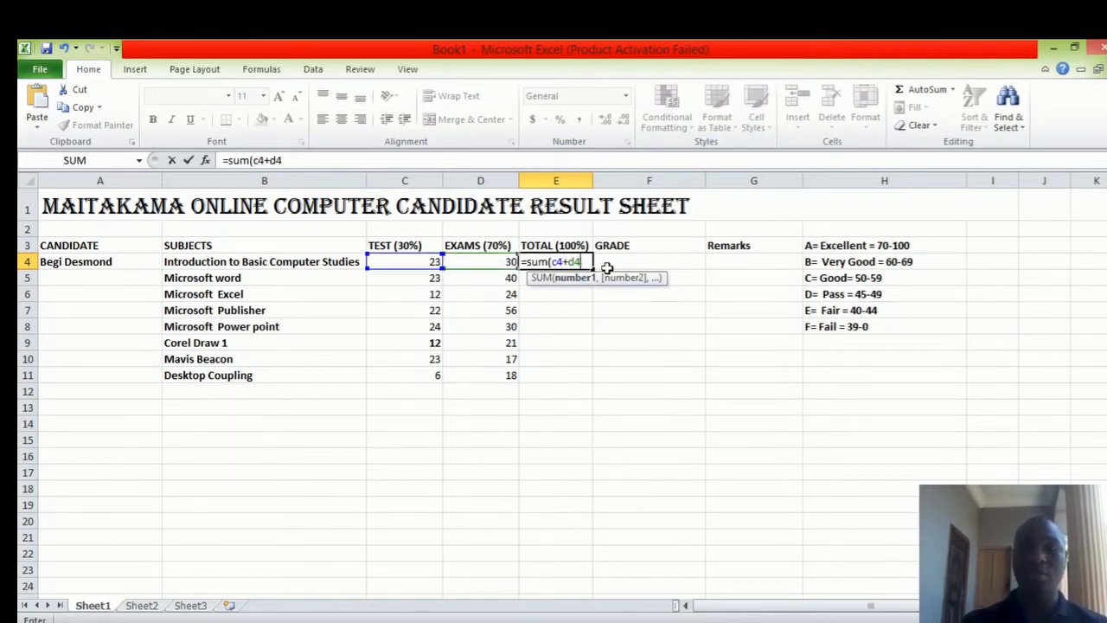
pyautogui.write(':')
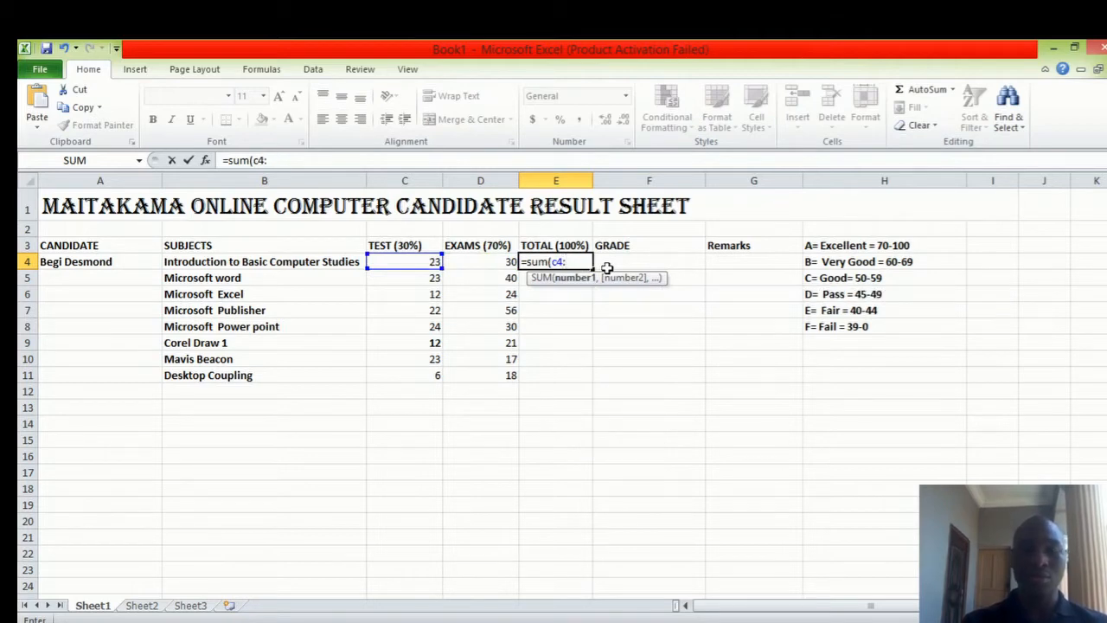
pyautogui.write('d4)')
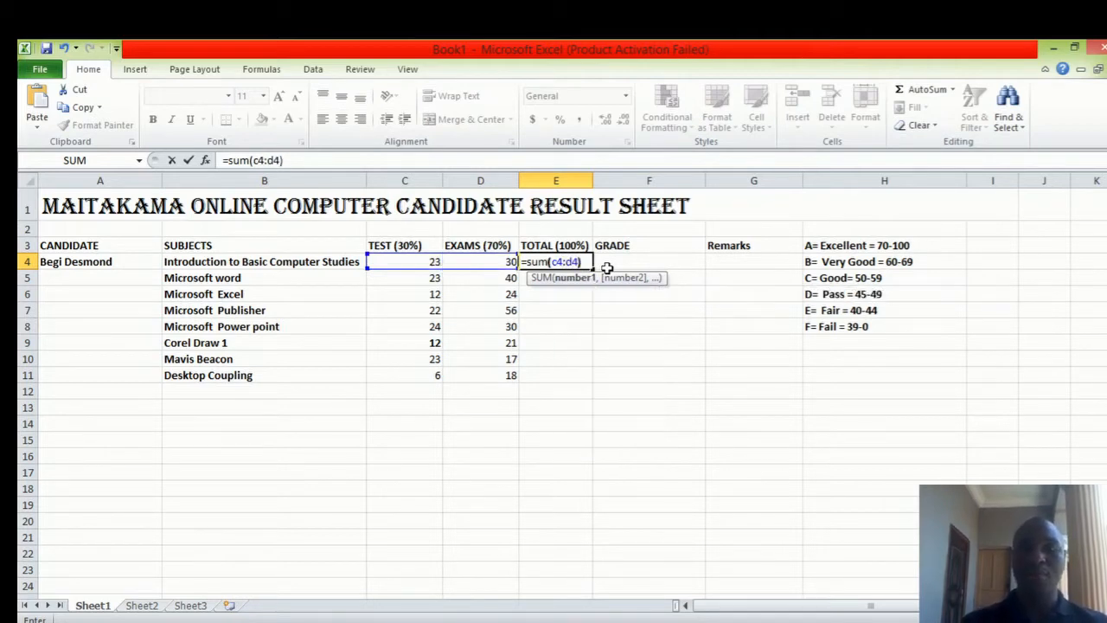
pyautogui.press('Return')
pyautogui.click(578, 260)
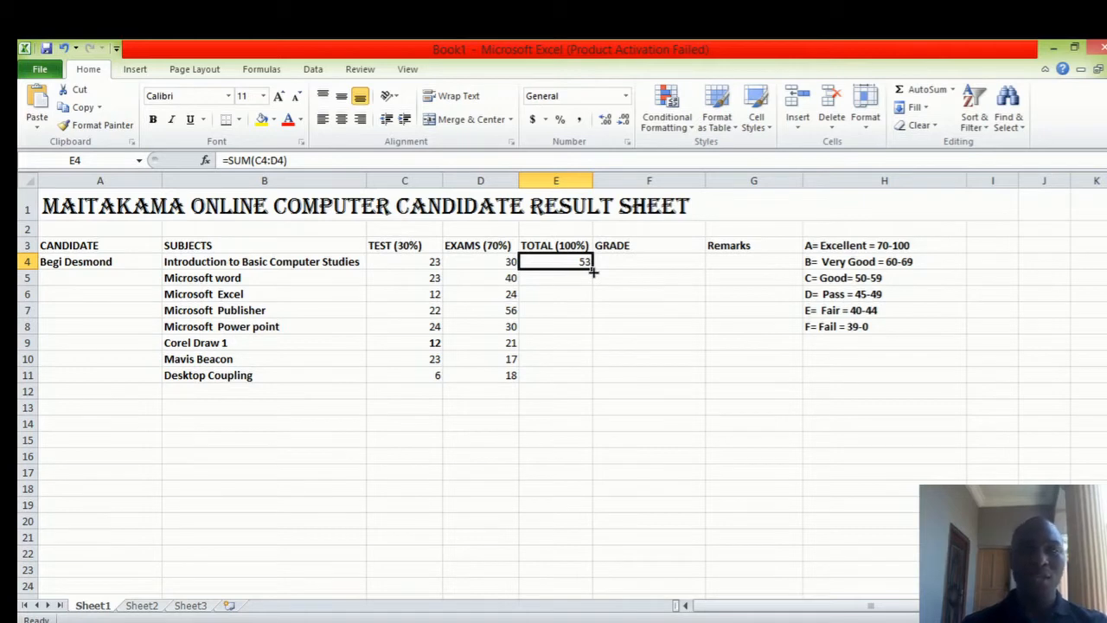
pyautogui.moveTo(594, 271); pyautogui.dragTo(596, 381)
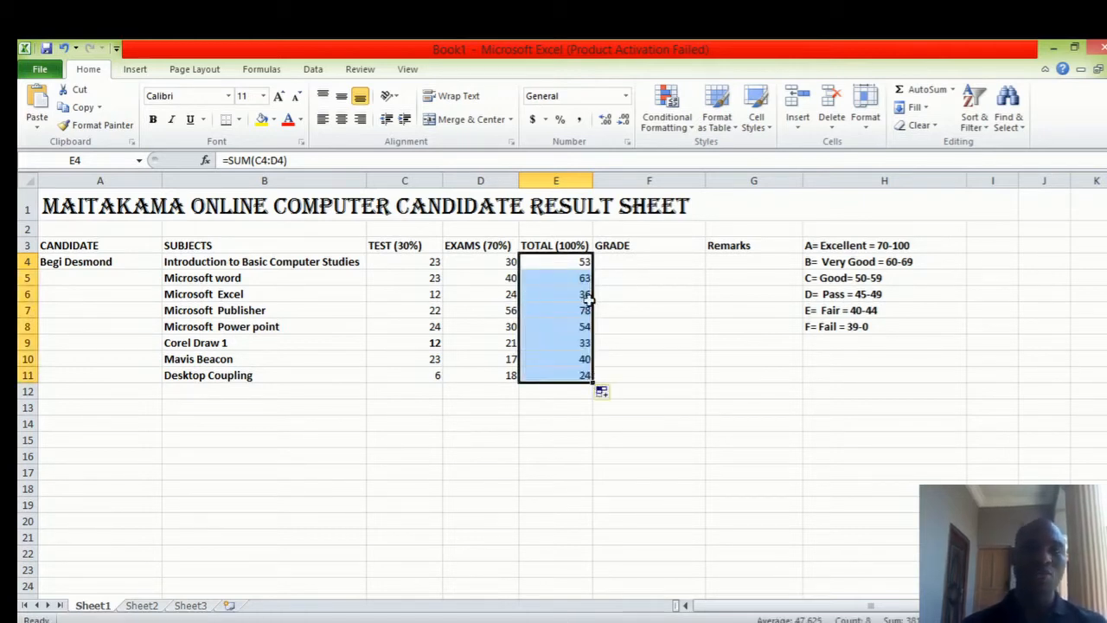
# Step: Start an IF formula in the GRADE cell F4 that returns "A" when E4>=70
pyautogui.click(662, 260)
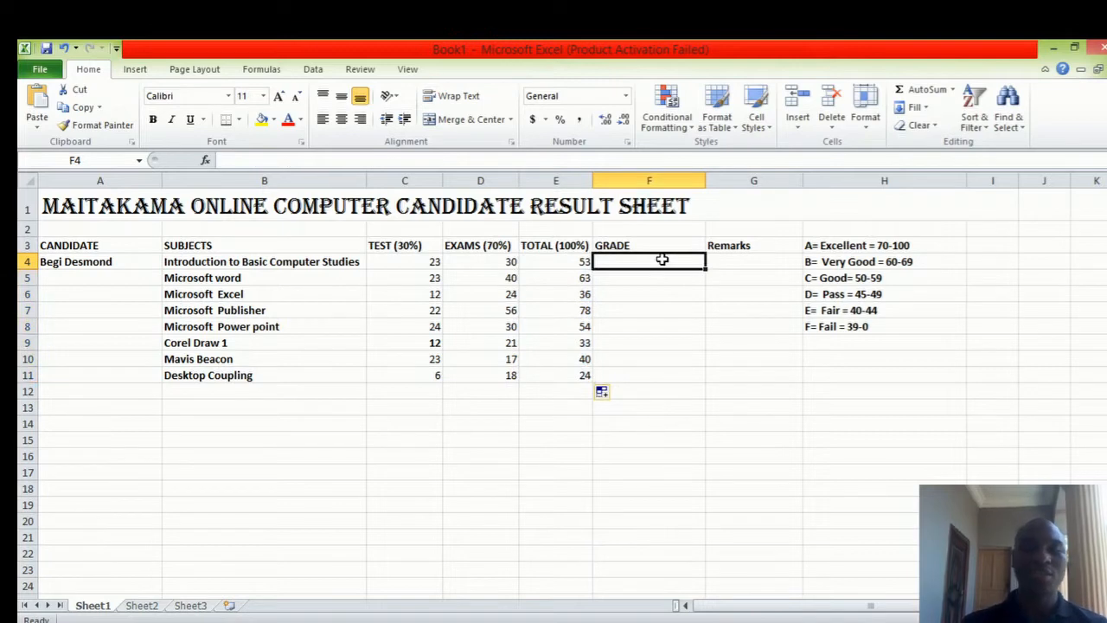
pyautogui.write('=')
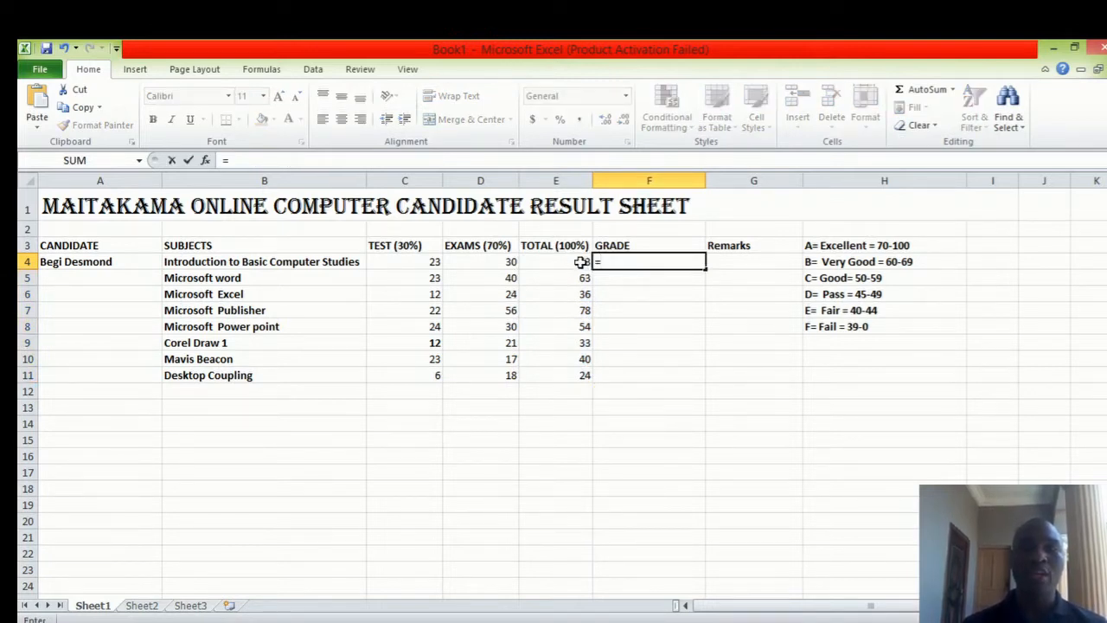
pyautogui.write('if')
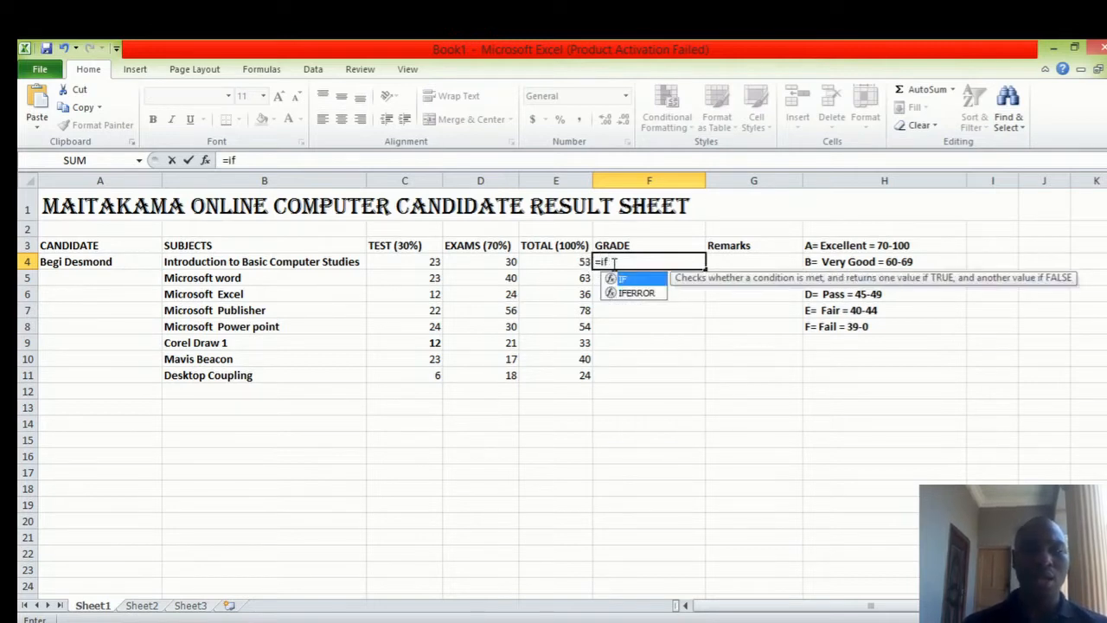
pyautogui.write('(')
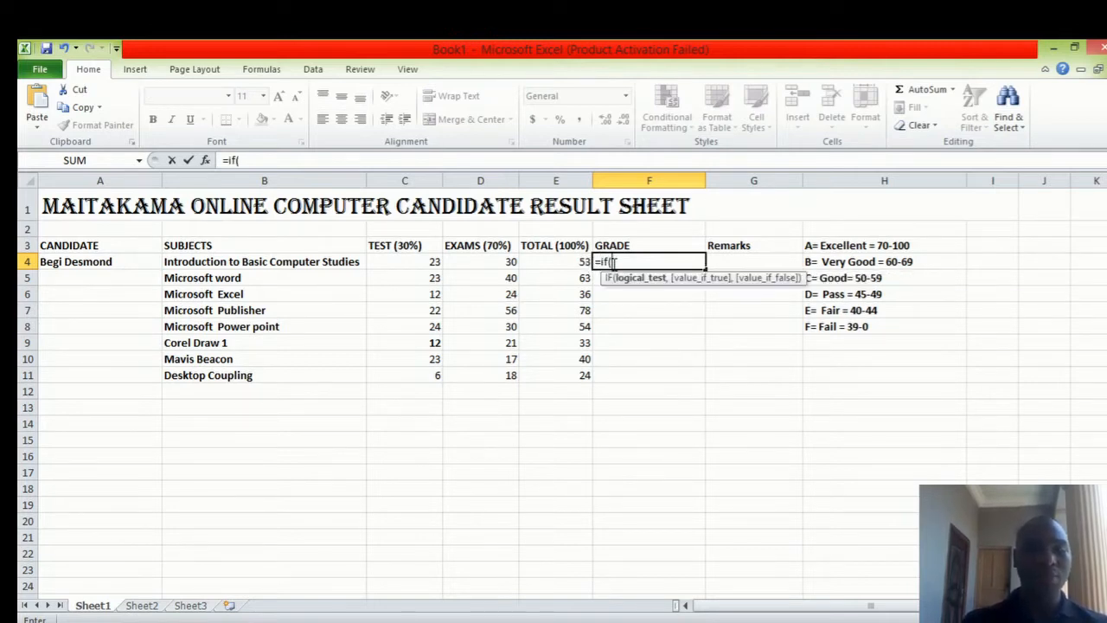
pyautogui.write('e4>')
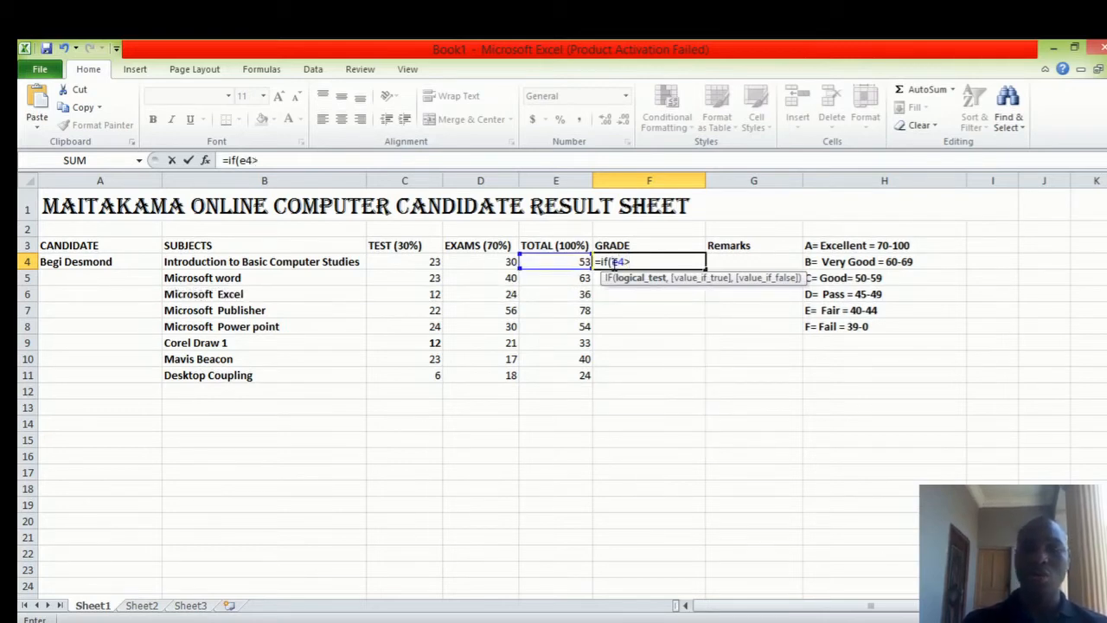
pyautogui.write('=70,')
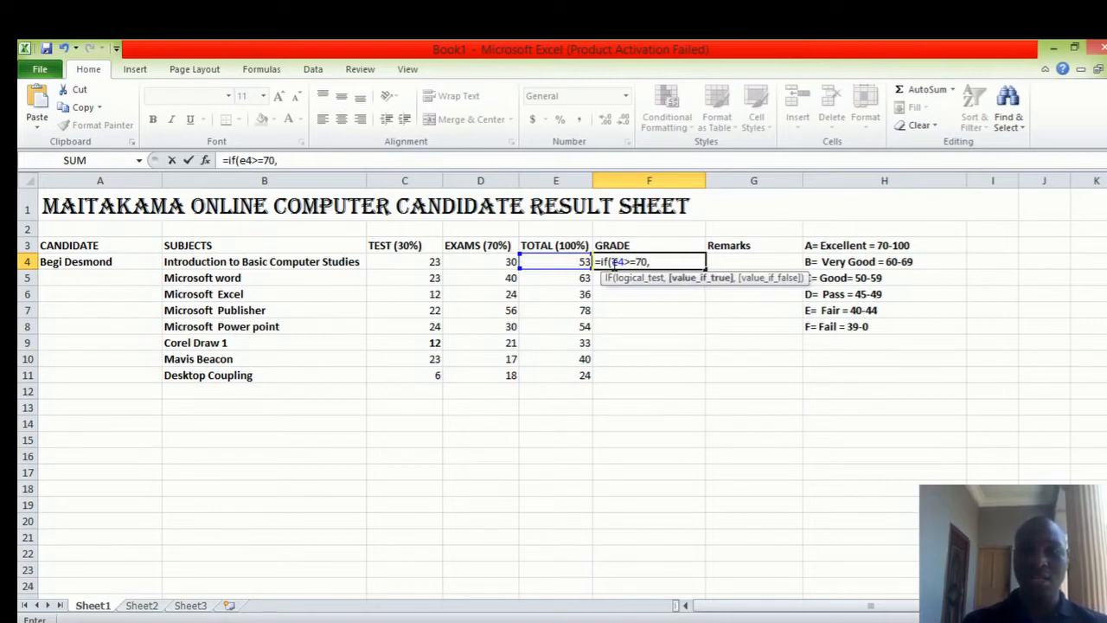
pyautogui.write(' "')
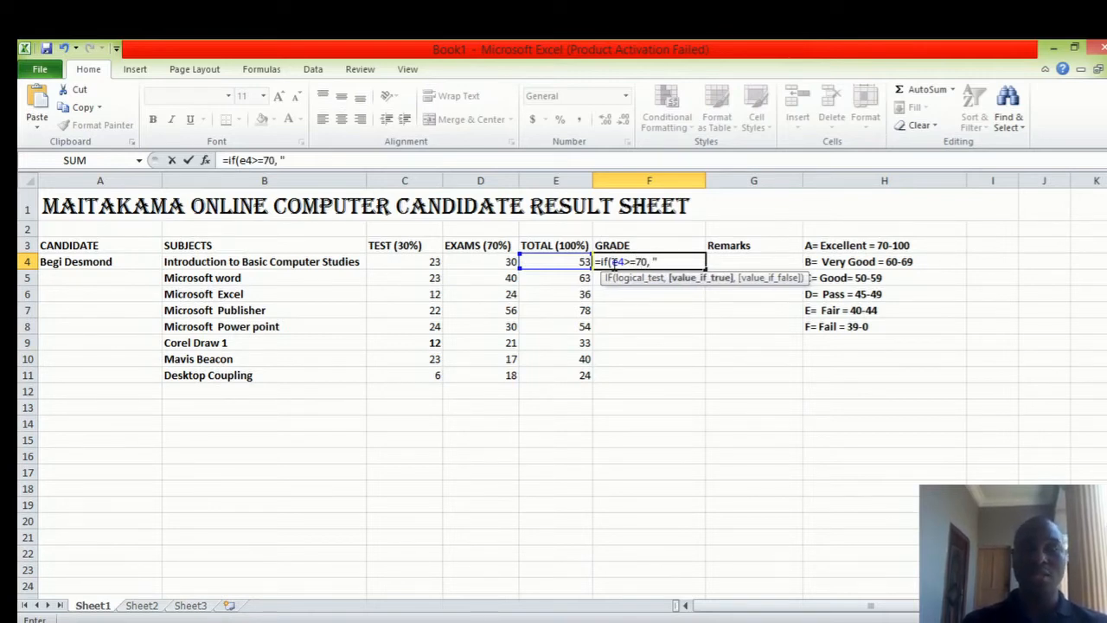
pyautogui.write('A"')
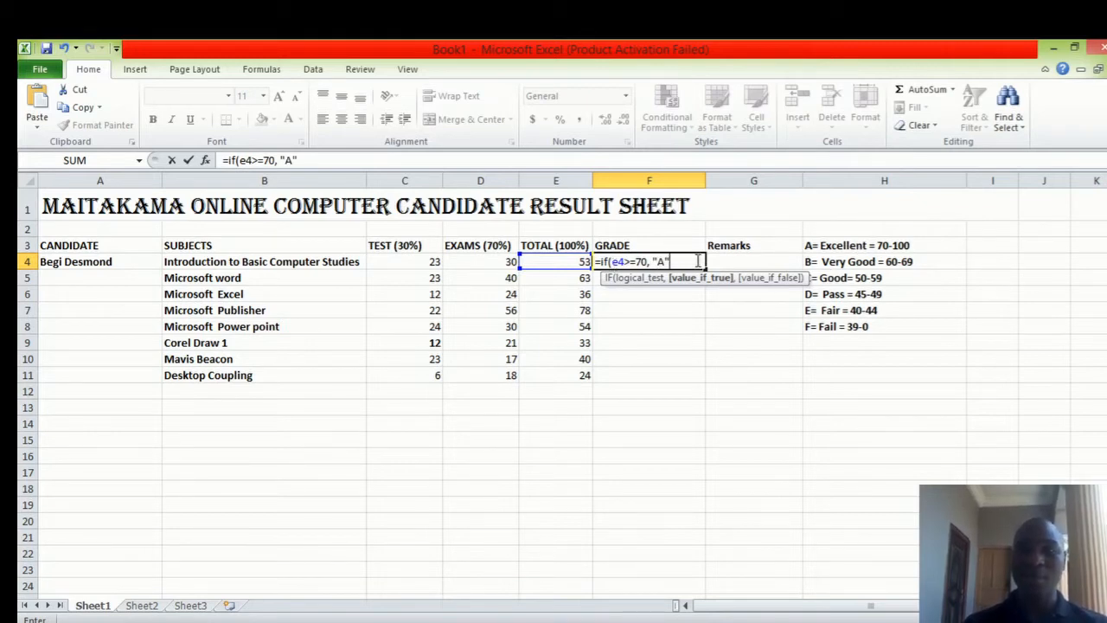
# Step: Add a nested IF to the F4 grade formula that returns "B" when E4>=60
pyautogui.write(',')
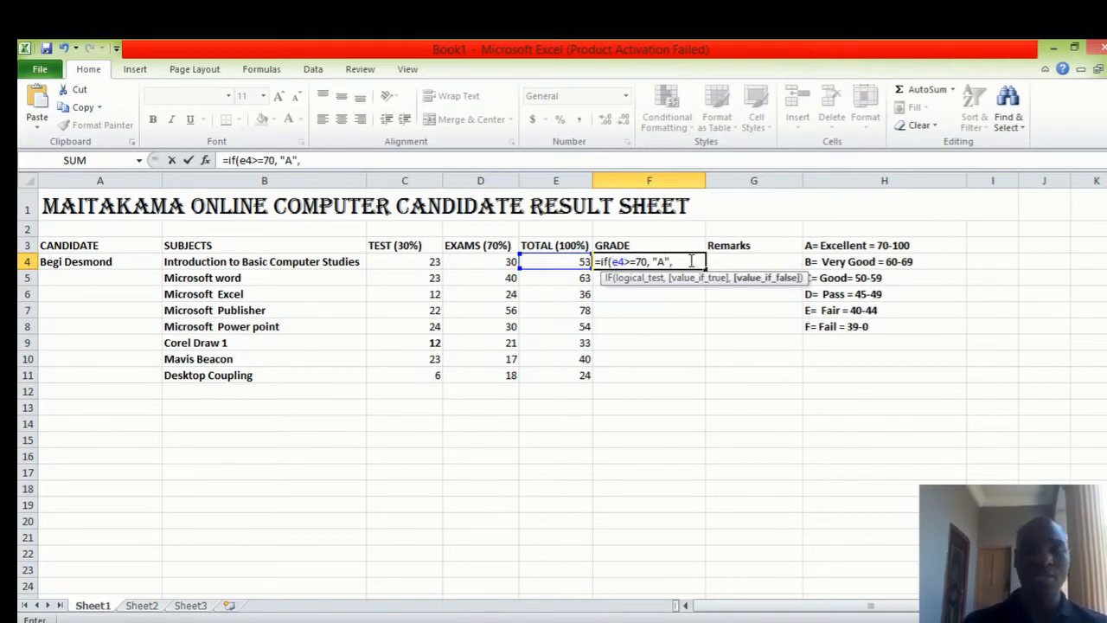
pyautogui.write('if(')
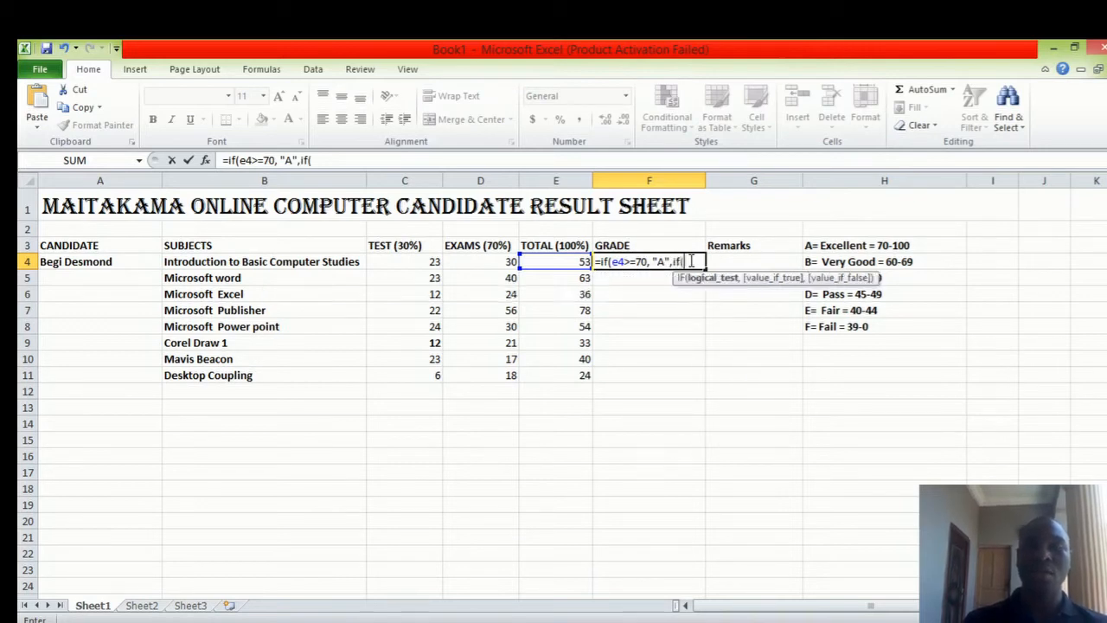
pyautogui.write('e4')
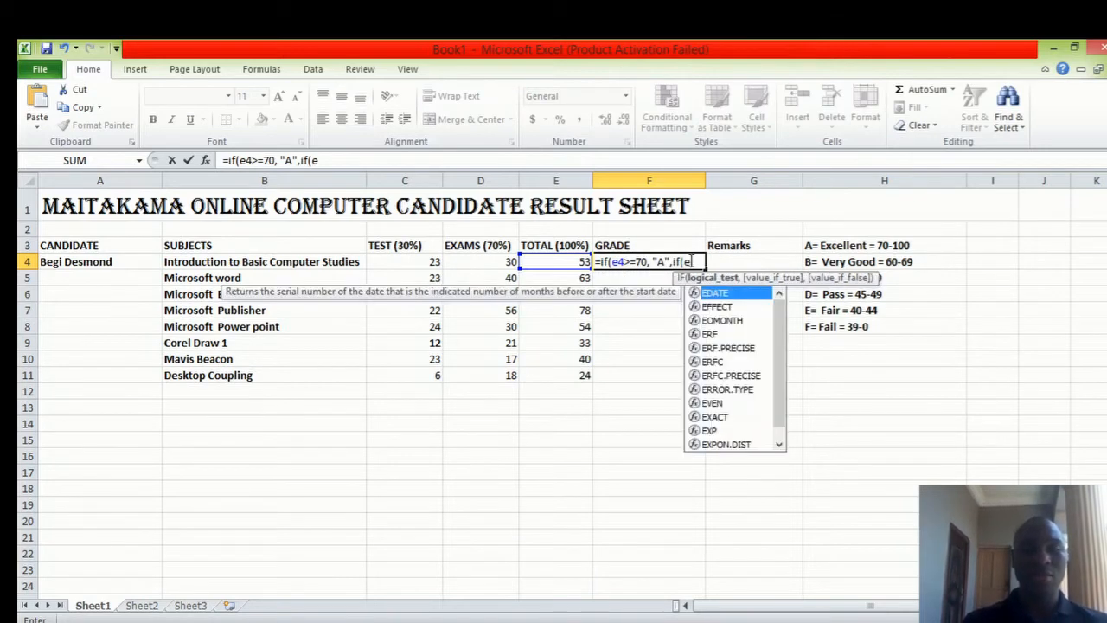
pyautogui.write('>=')
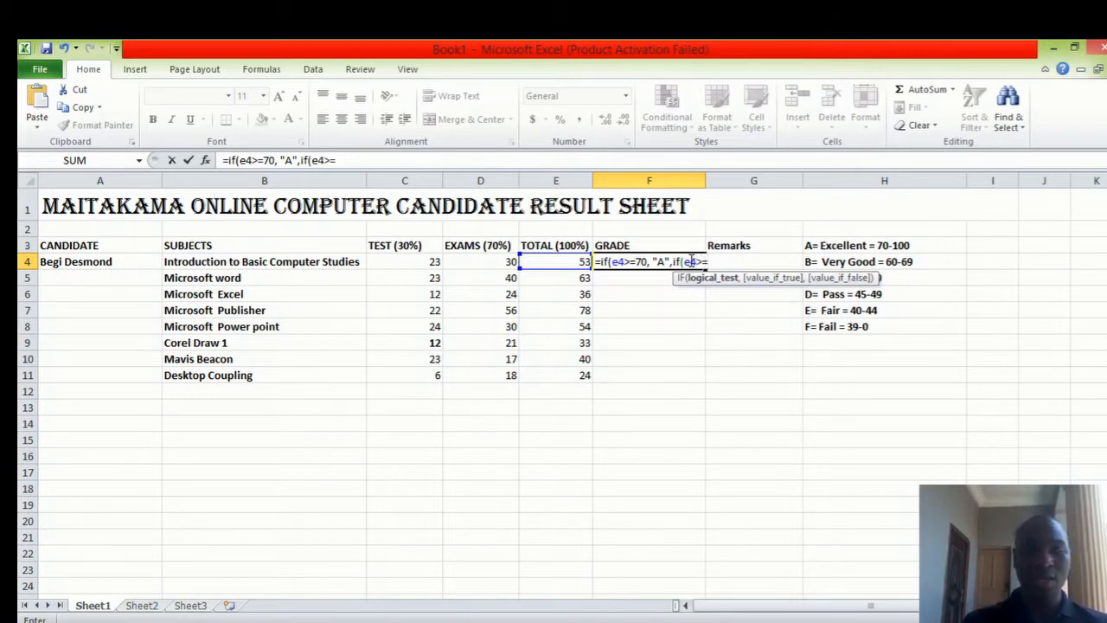
pyautogui.write('60, "')
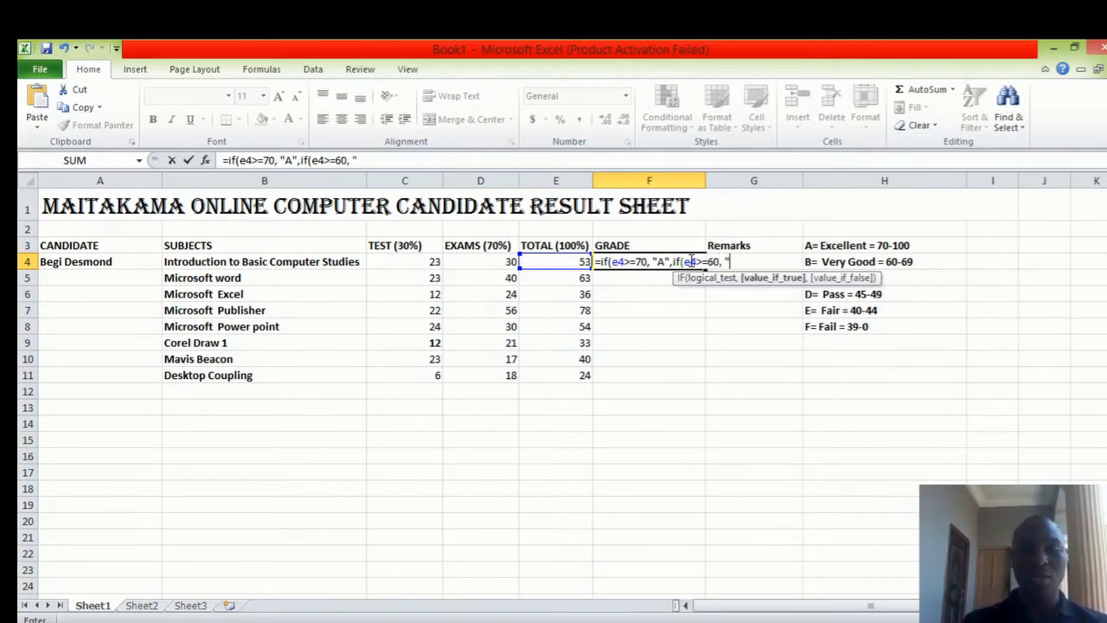
pyautogui.write('B"')
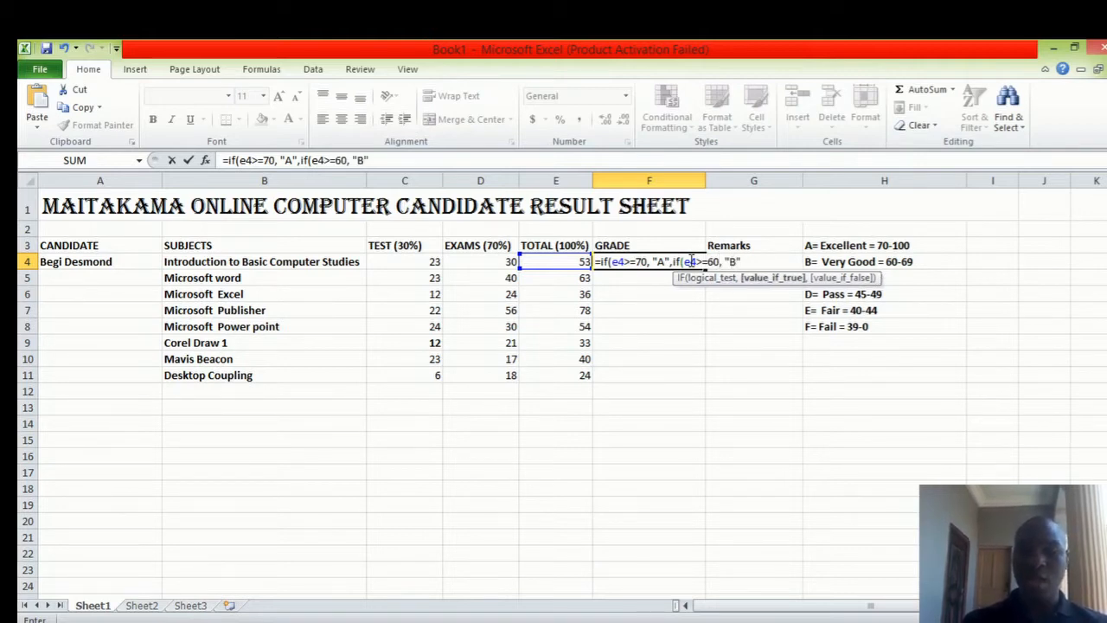
# Step: Add a nested IF to the F4 grade formula that returns "C" when E4>=50
pyautogui.write(',if')
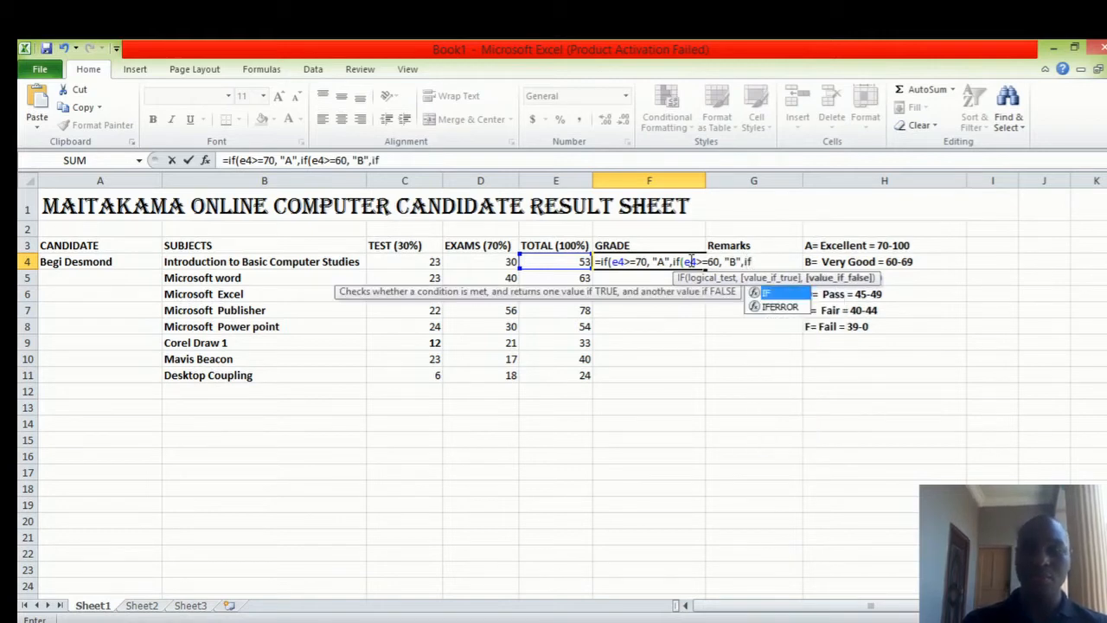
pyautogui.write('(e')
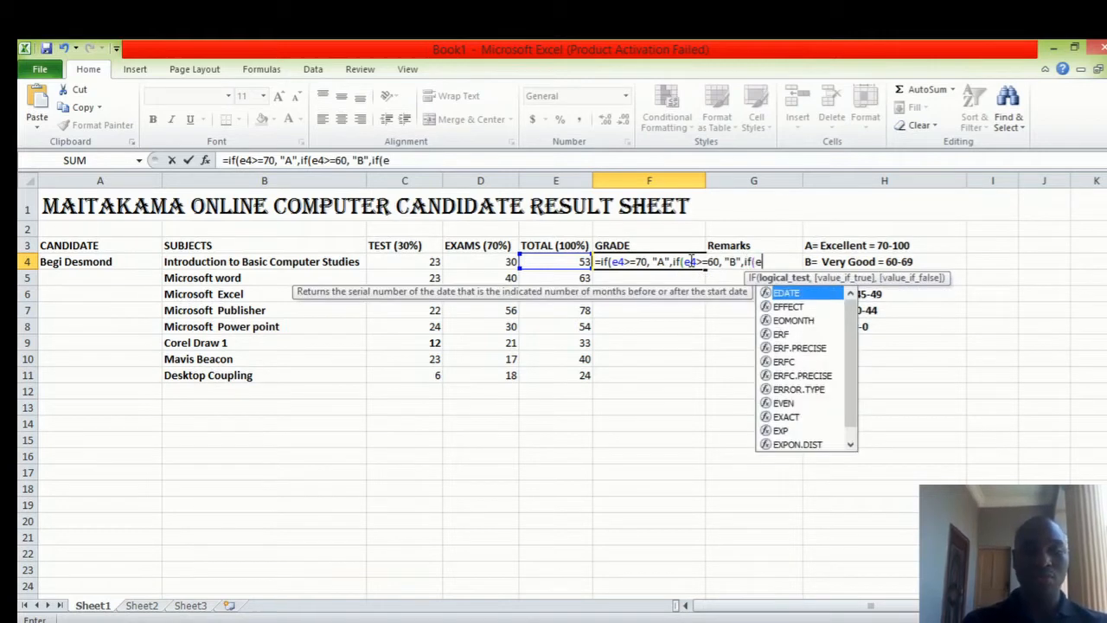
pyautogui.write('4>')
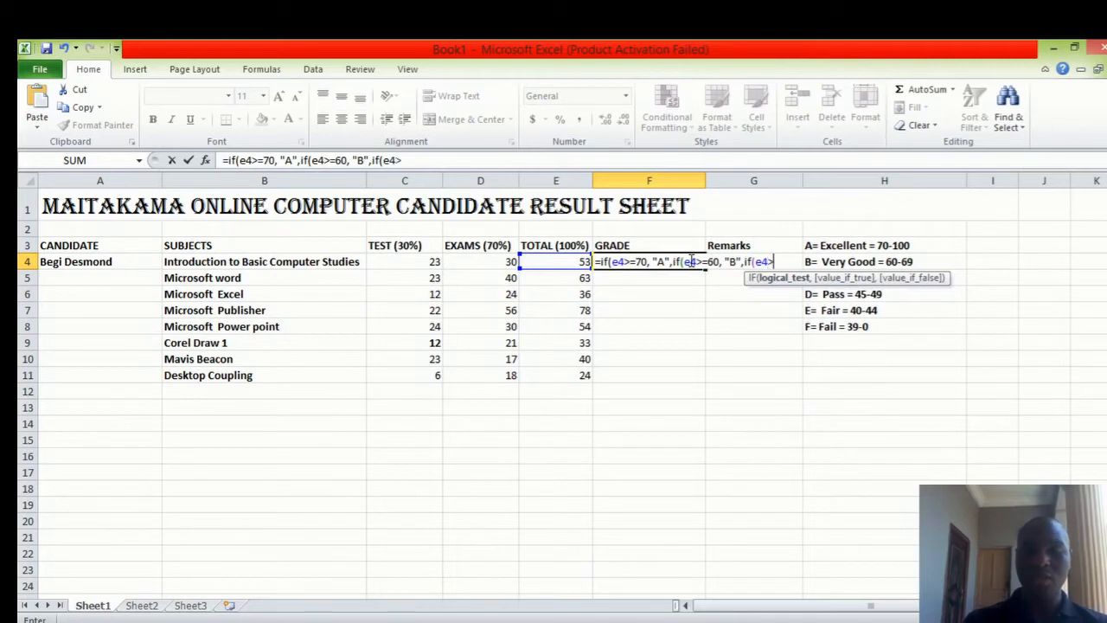
pyautogui.write('=50,')
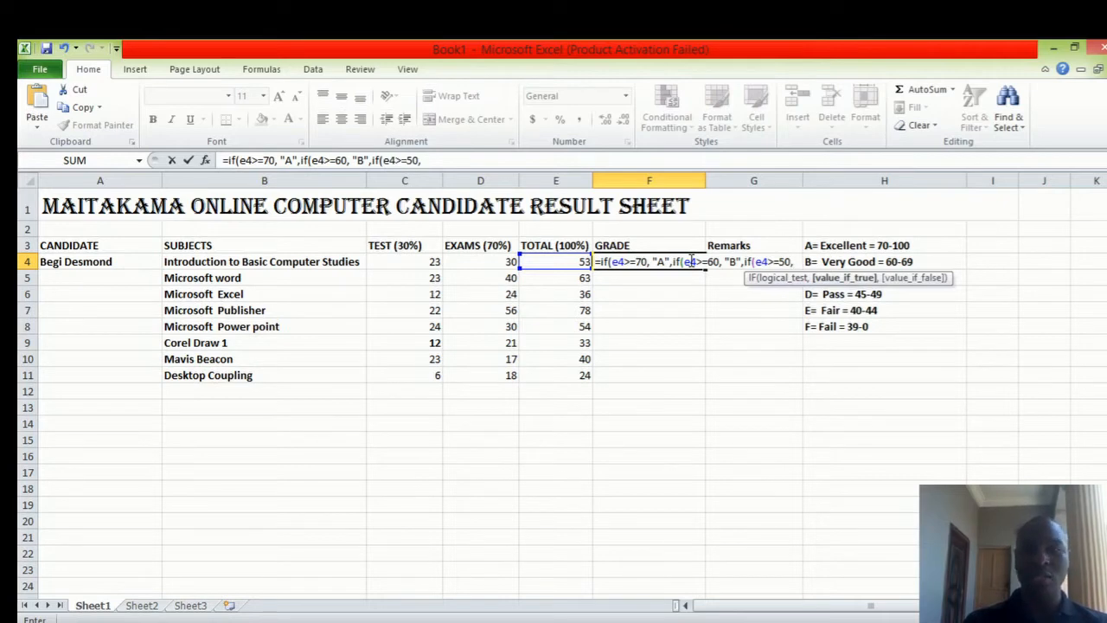
pyautogui.write('C')
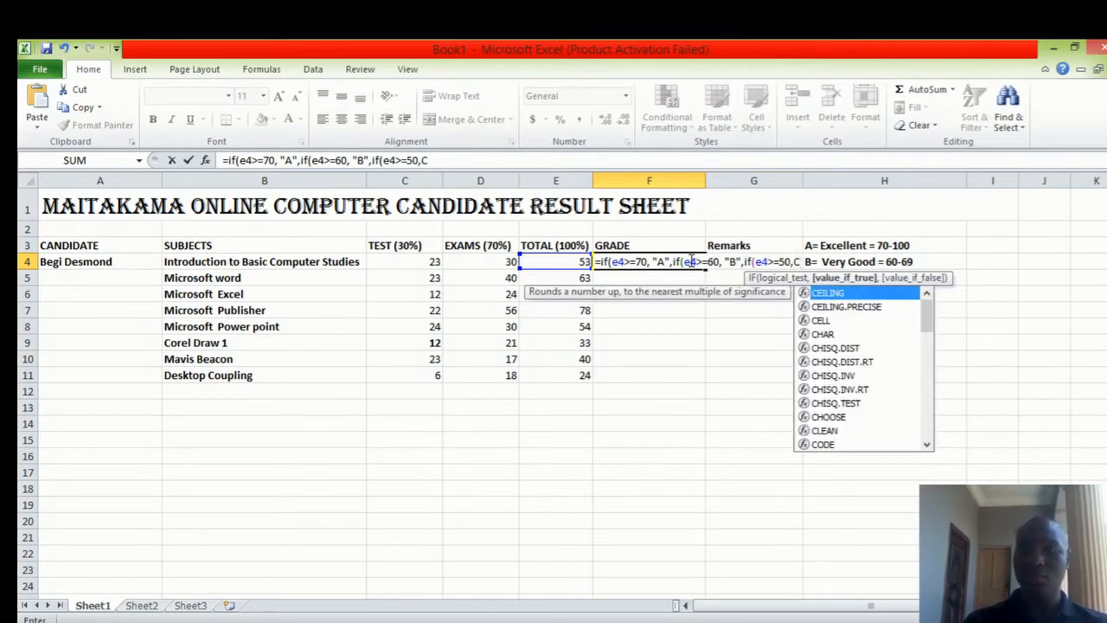
pyautogui.press('BackSpace')
pyautogui.write('"')
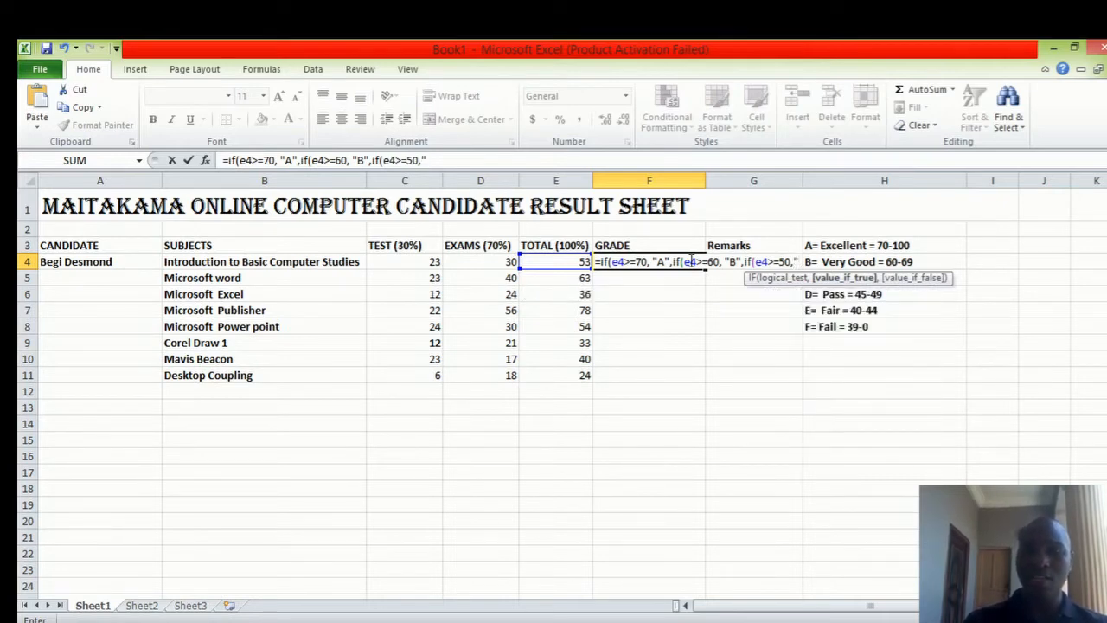
pyautogui.write('C')
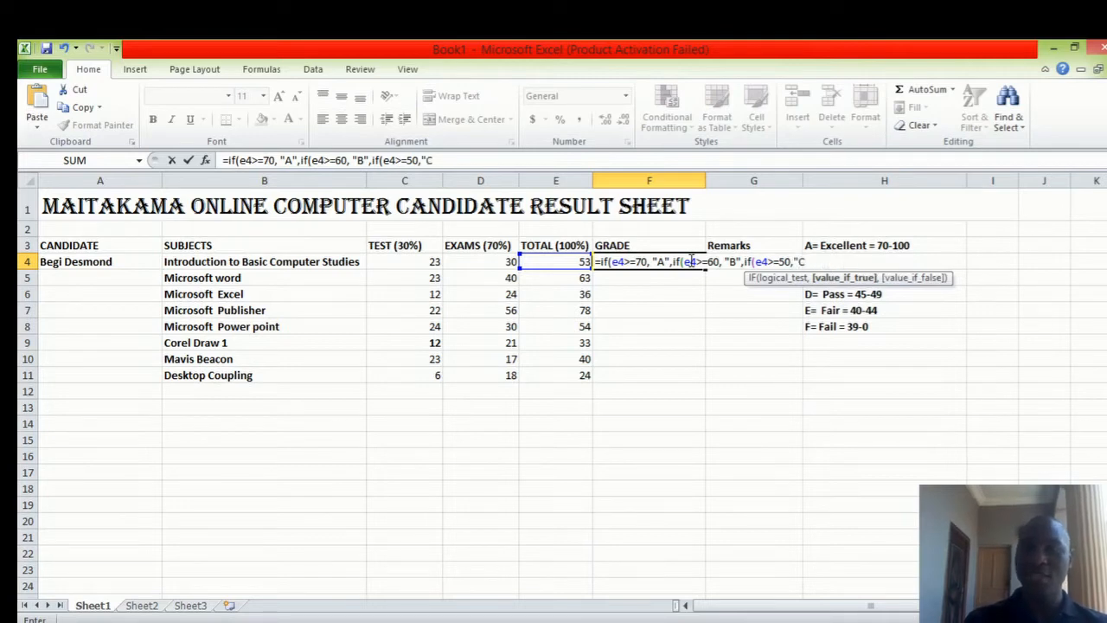
pyautogui.press('BackSpace')
pyautogui.press('BackSpace')
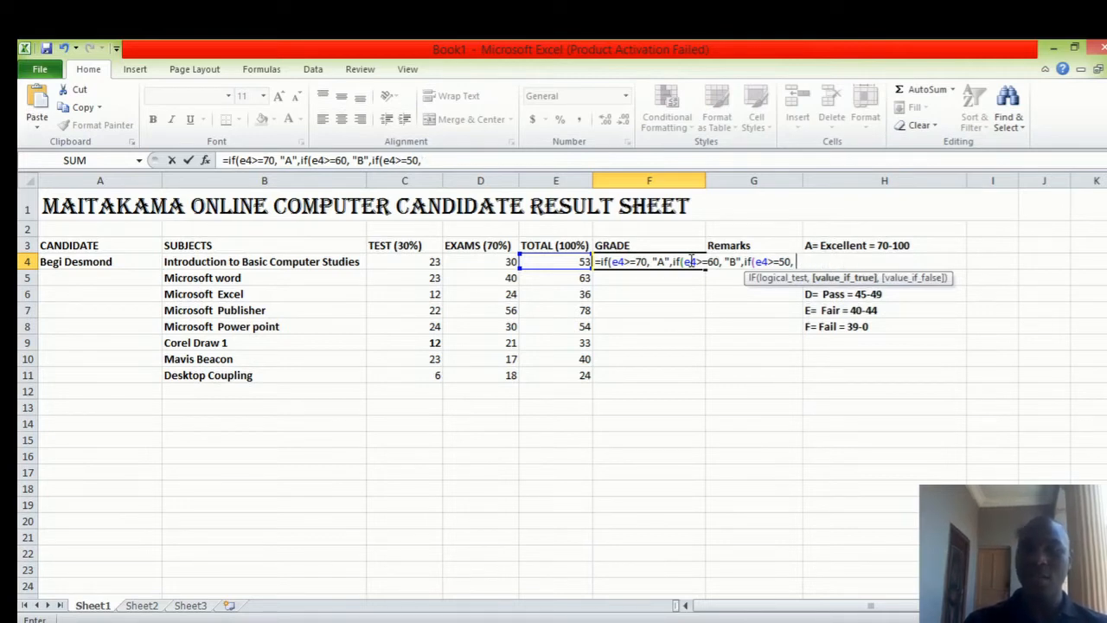
pyautogui.write('"')
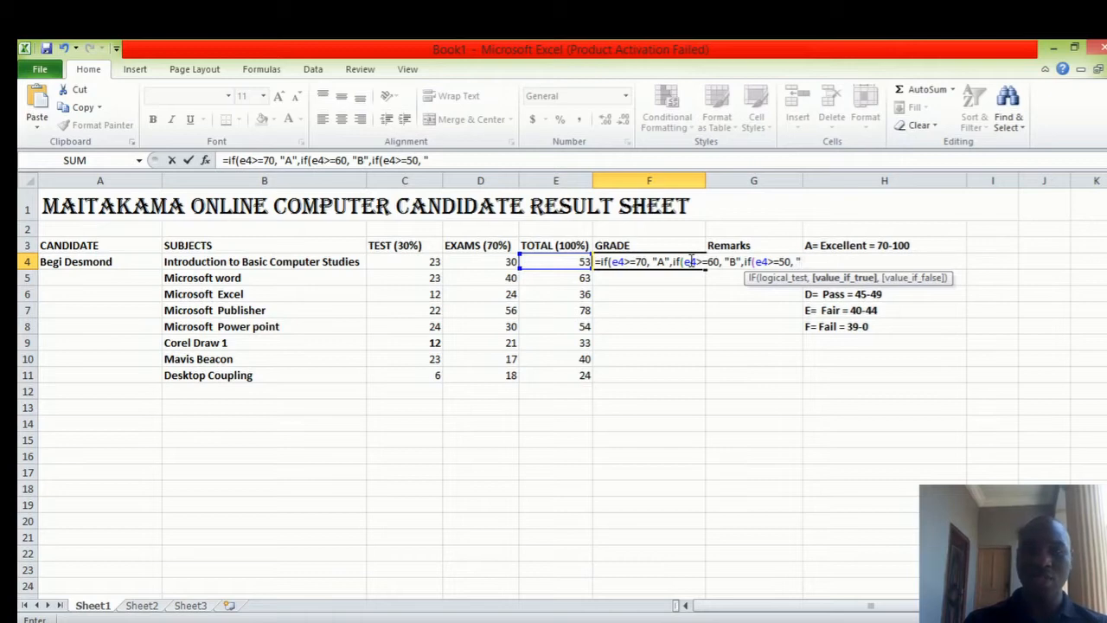
pyautogui.write('C')
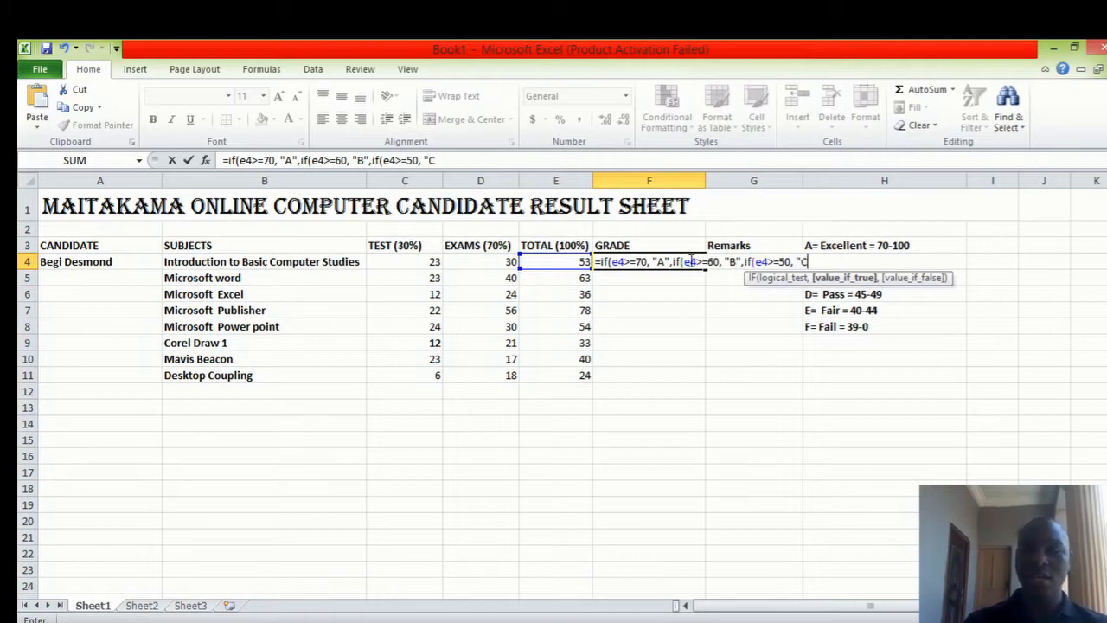
pyautogui.write('"')
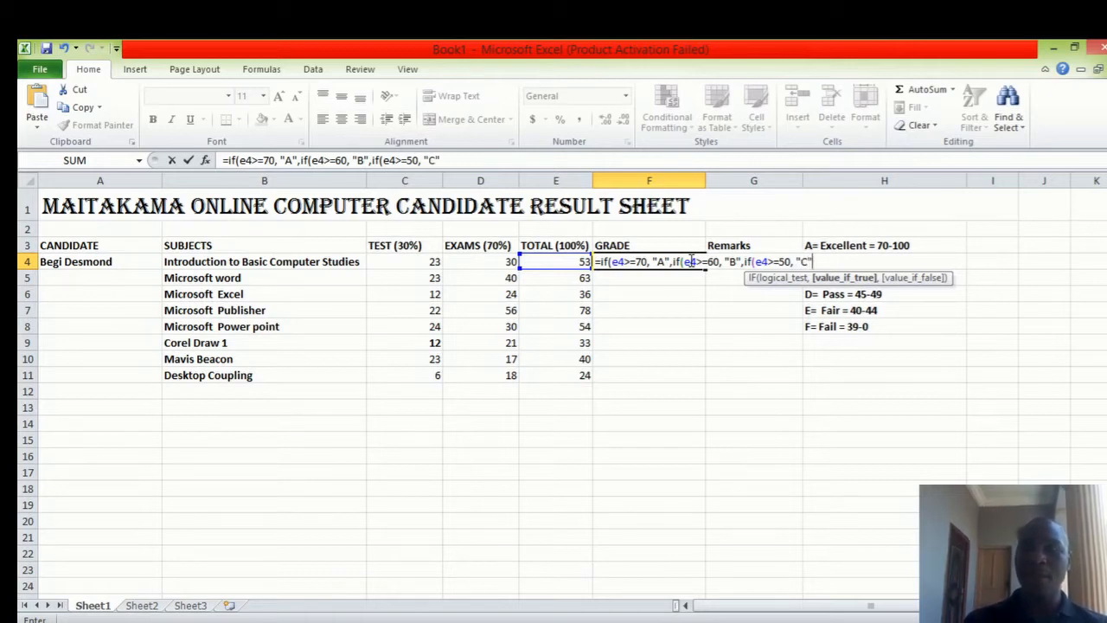
# Step: Add a nested IF to the F4 grade formula that returns "D" when E4>=45
pyautogui.write(',if')
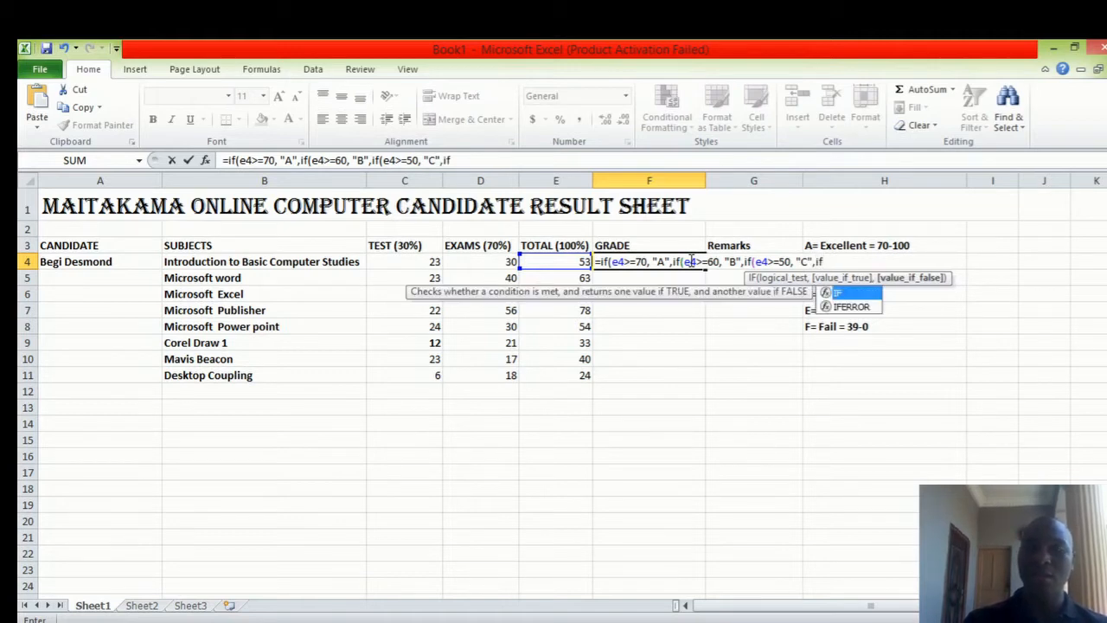
pyautogui.write('(e')
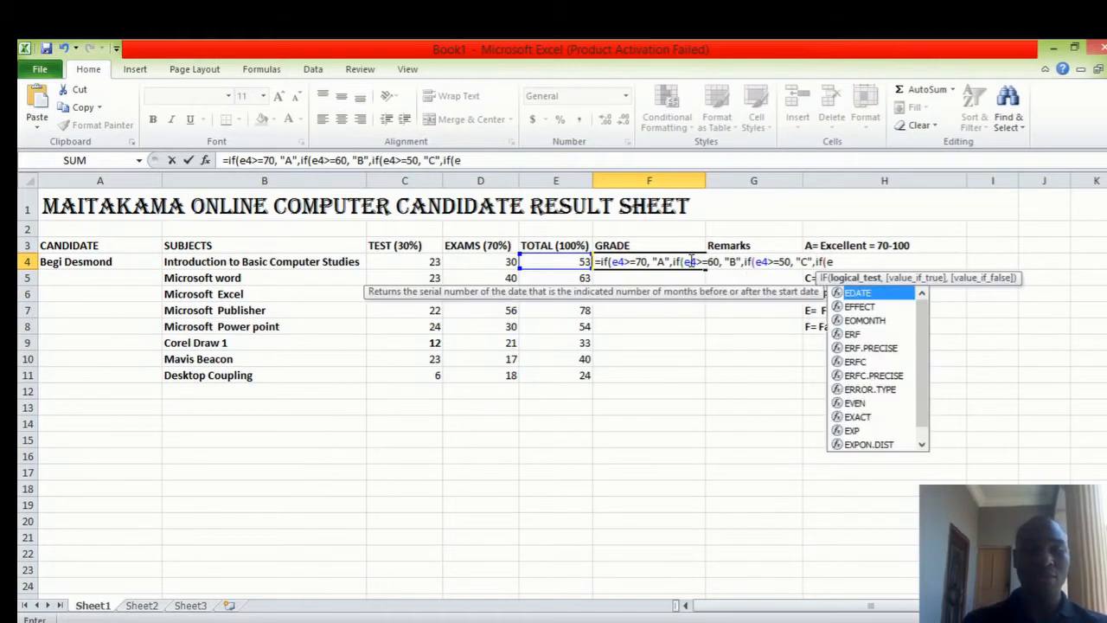
pyautogui.write('4')
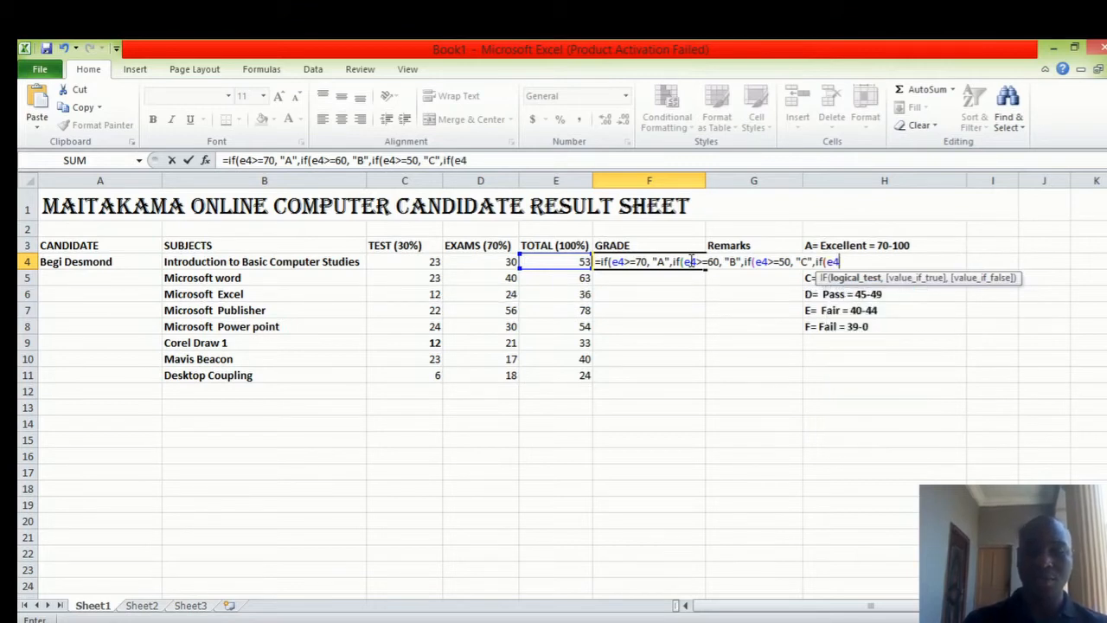
pyautogui.write('>=')
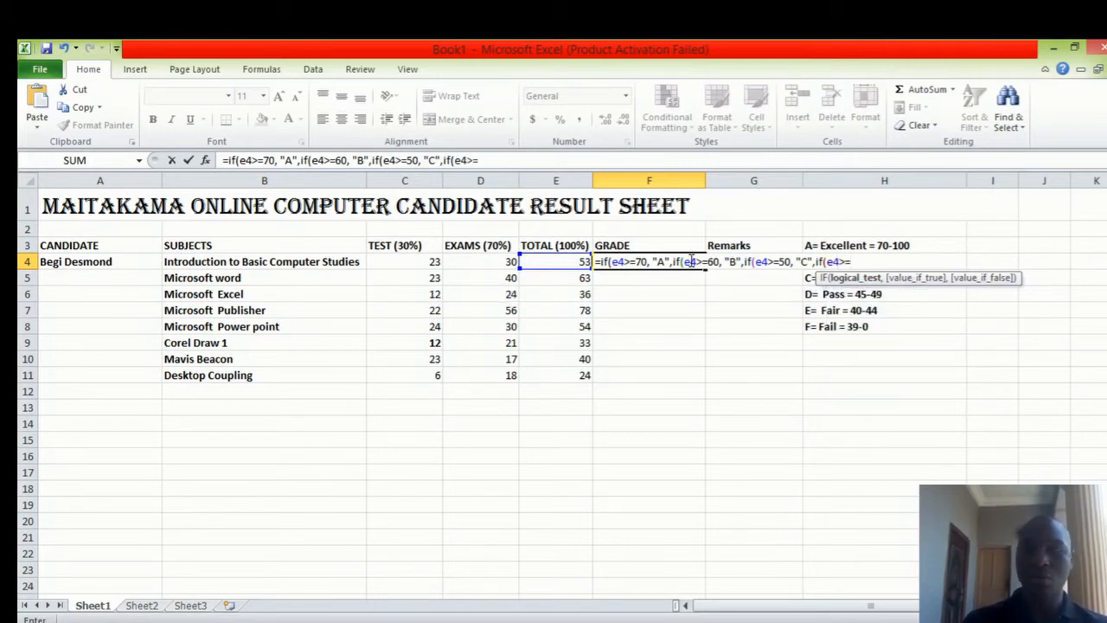
pyautogui.write('45')
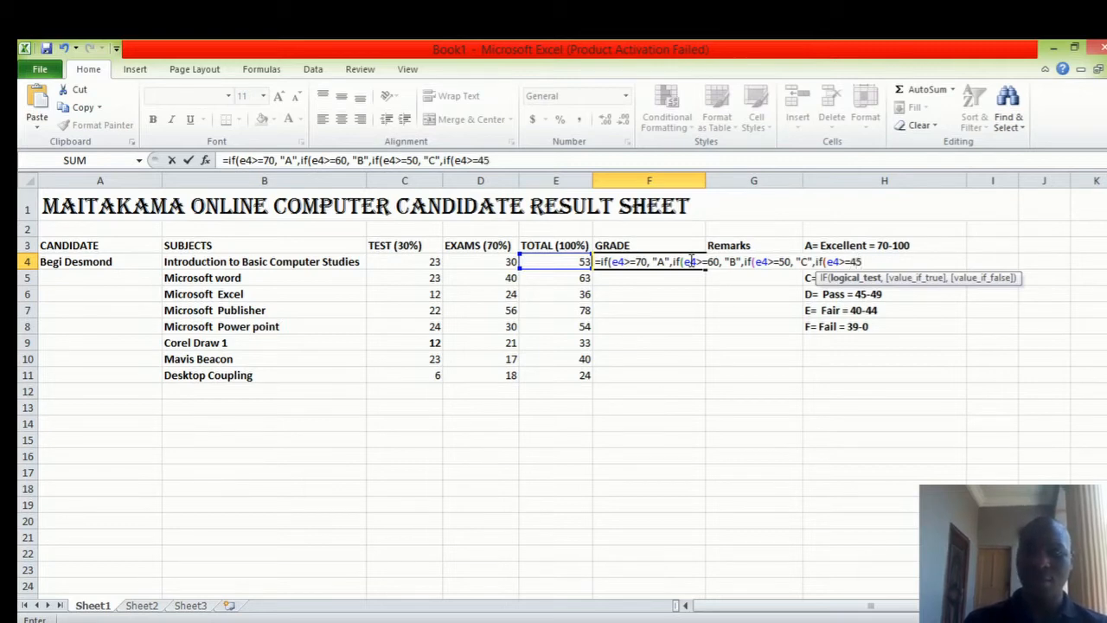
pyautogui.write(', "')
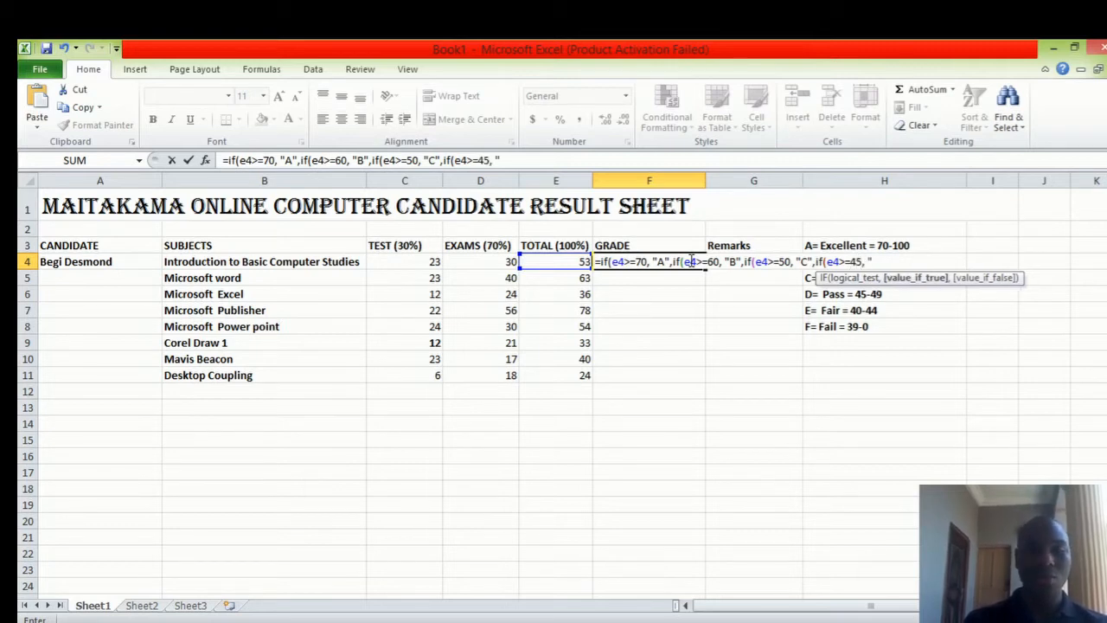
pyautogui.write('D')
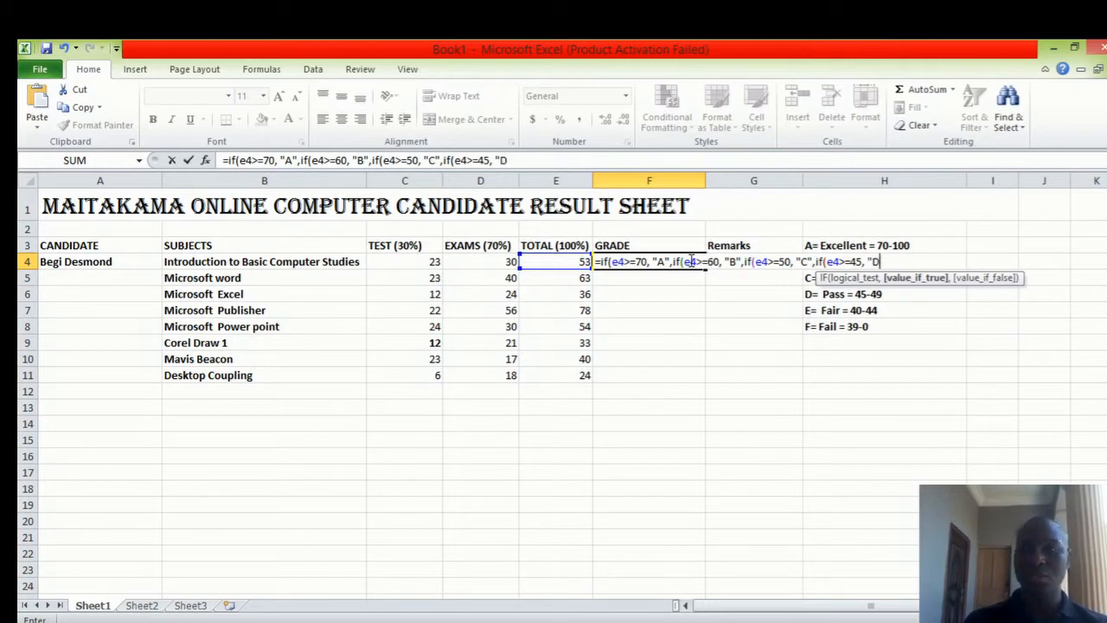
# Step: Add a nested IF to the F4 grade formula that returns "E" when E4>=40
pyautogui.write('",if')
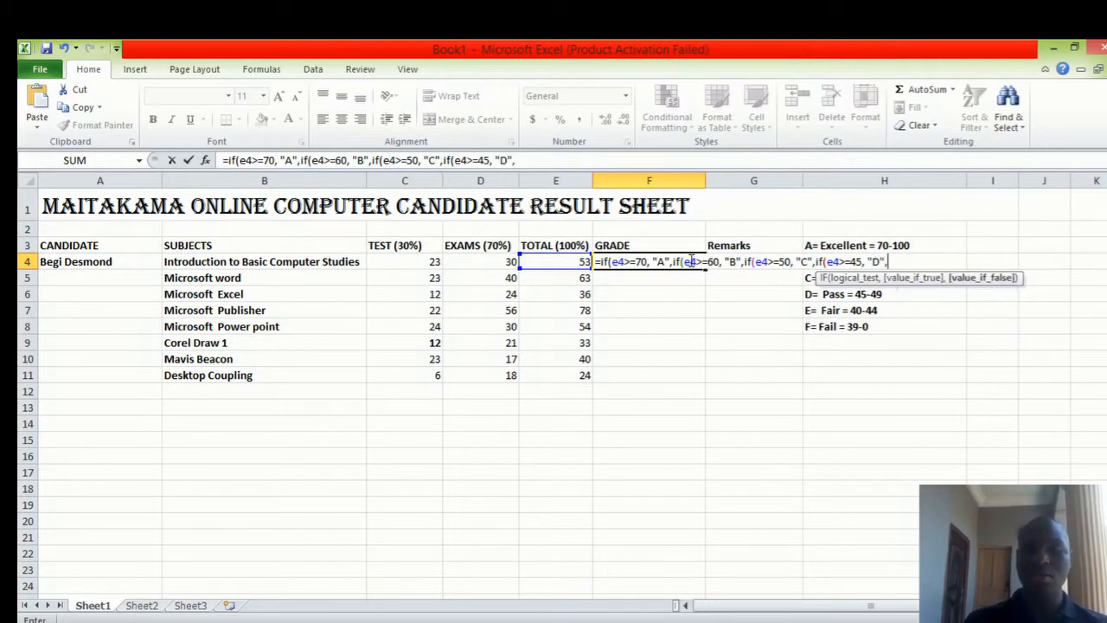
pyautogui.write('(e')
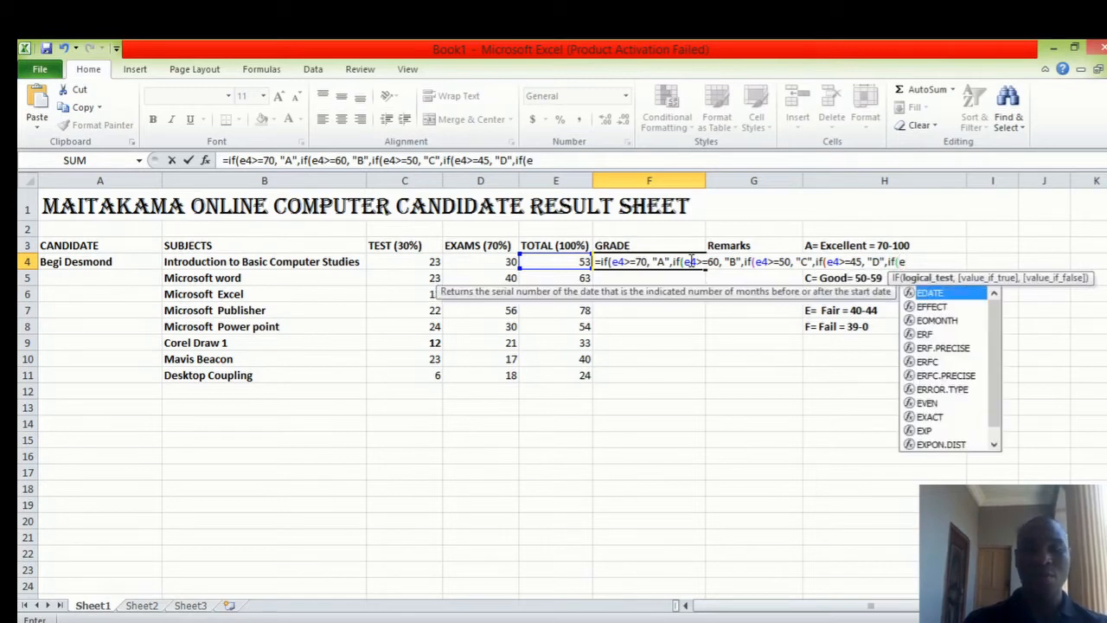
pyautogui.write('4')
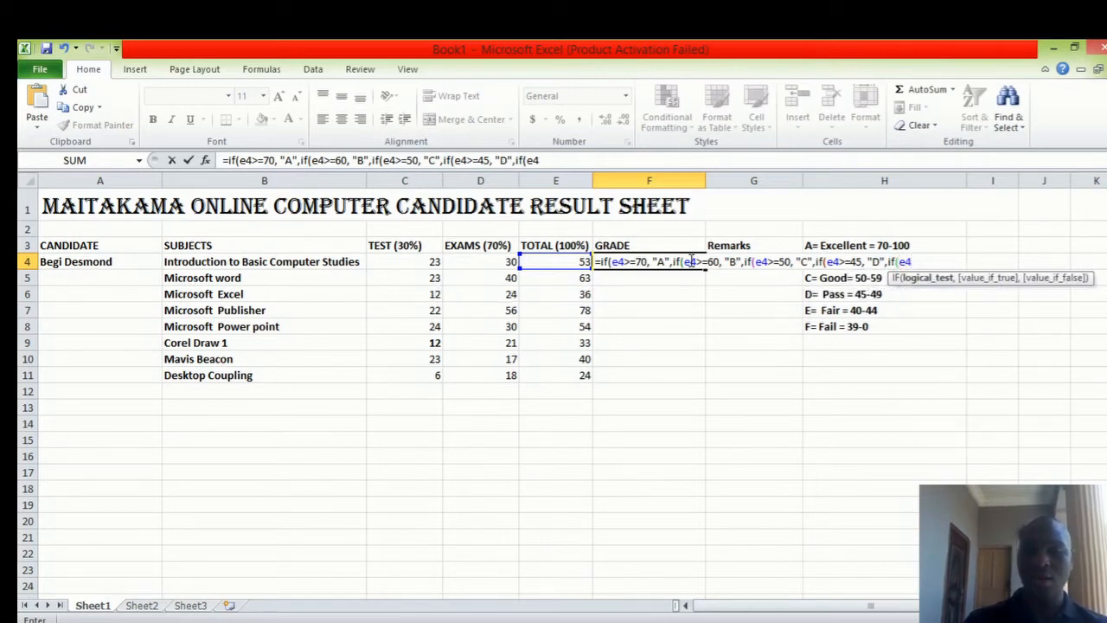
pyautogui.write('>=')
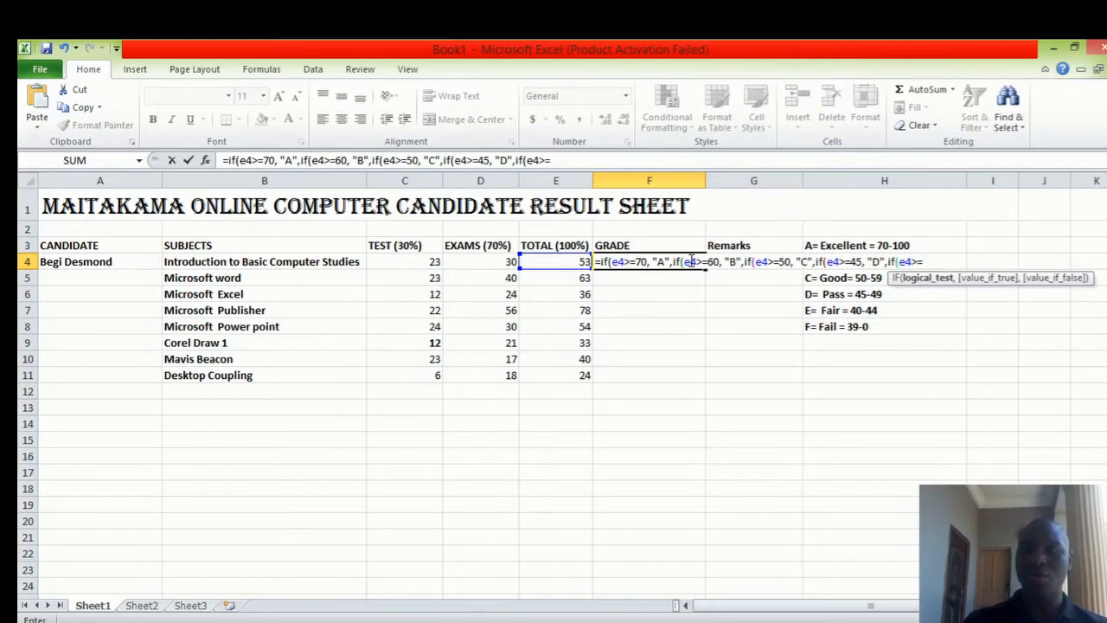
pyautogui.write('40,')
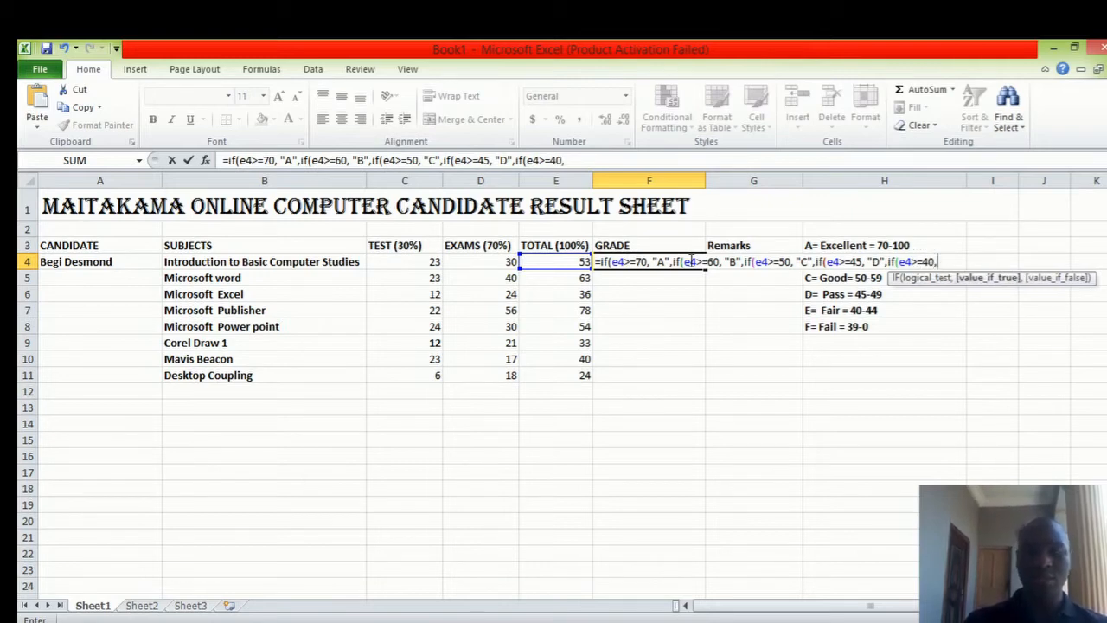
pyautogui.write(' "')
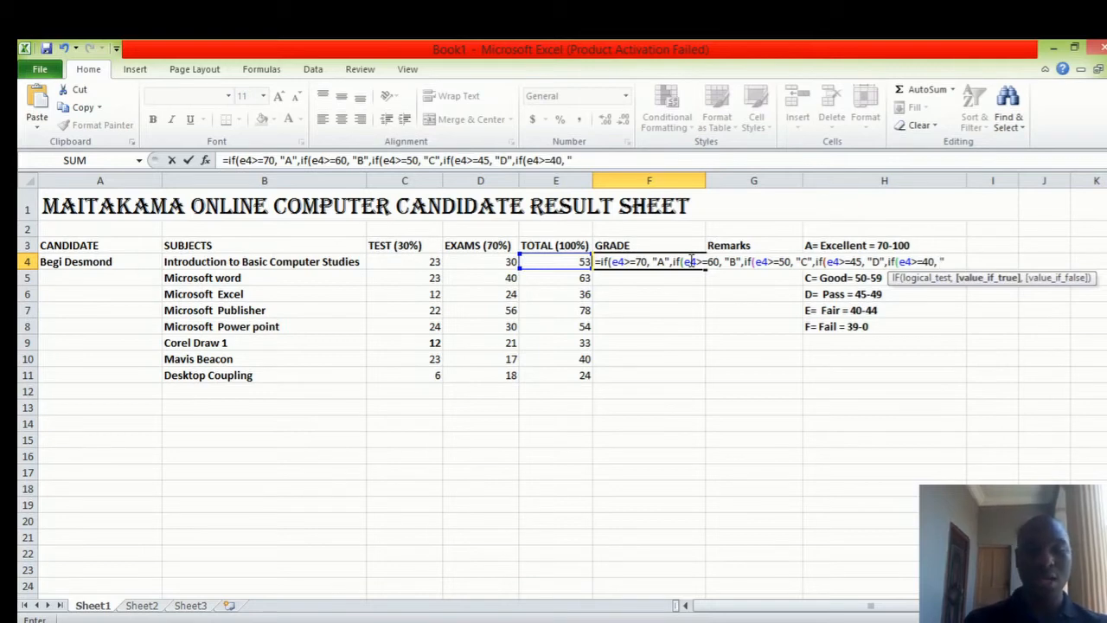
pyautogui.write('E')
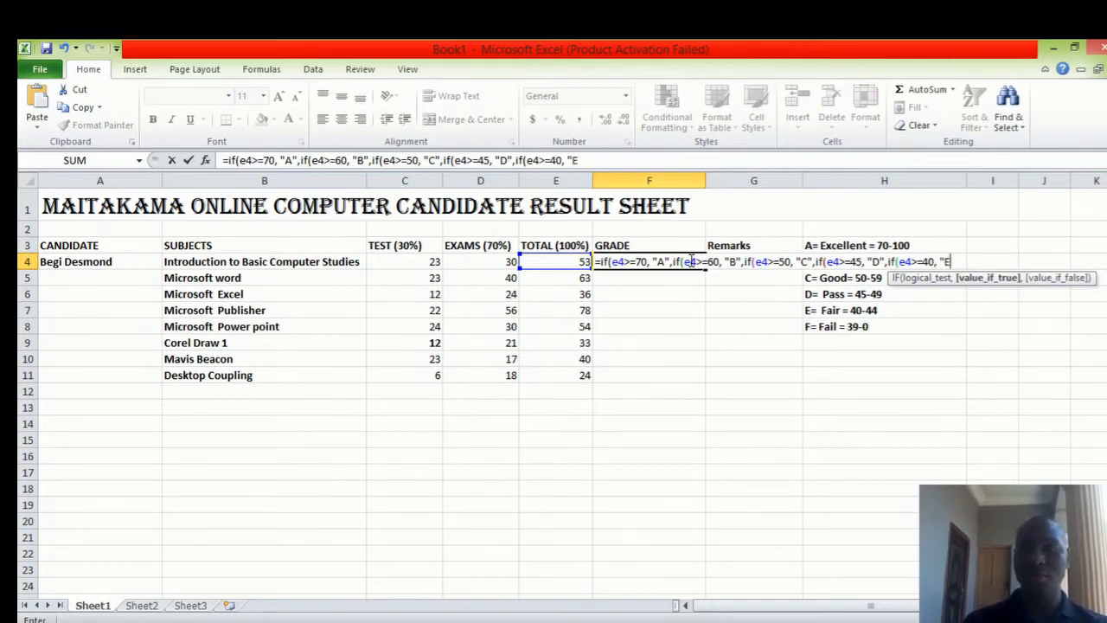
# Step: Finish the F4 grade formula with "F" as the fallback value, closing all five IF functions, and enter it
pyautogui.write('", ')
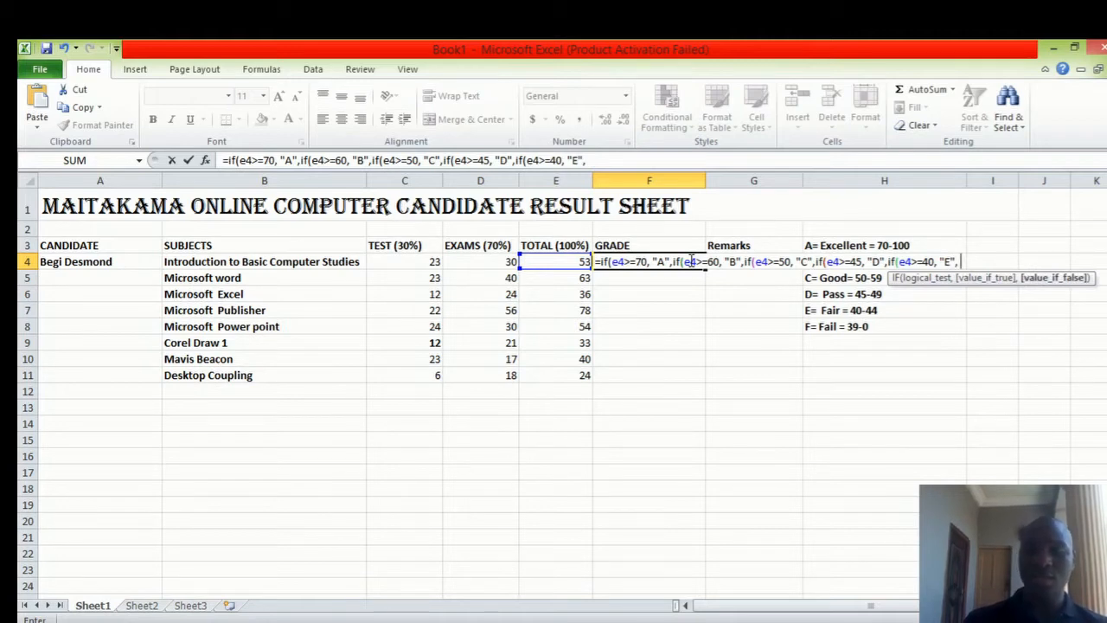
pyautogui.write('"F')
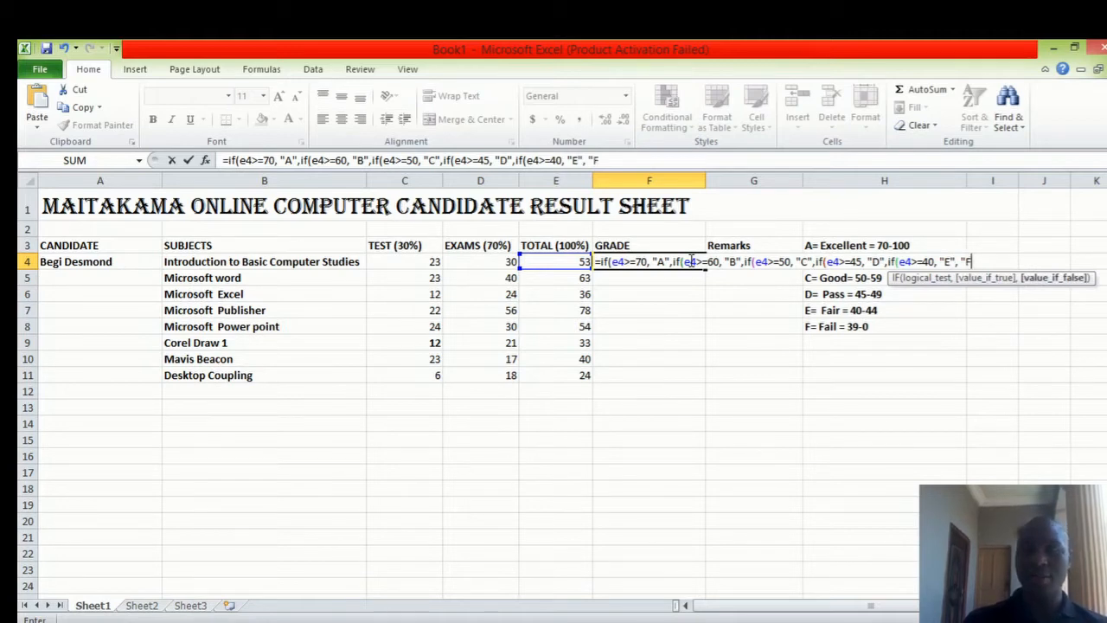
pyautogui.write('"')
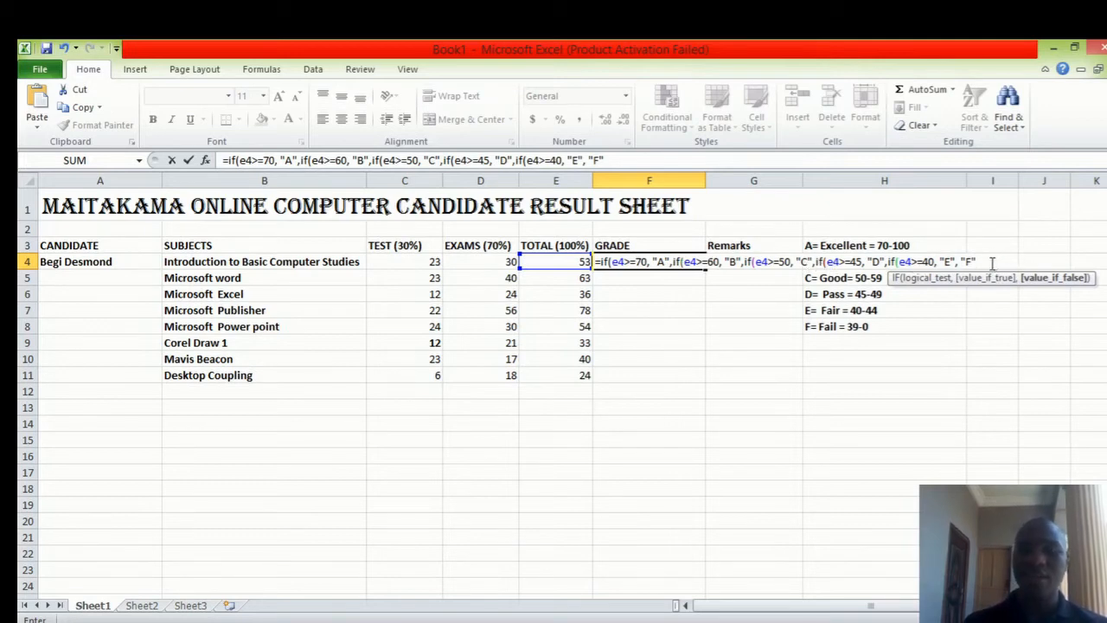
pyautogui.write(')))')
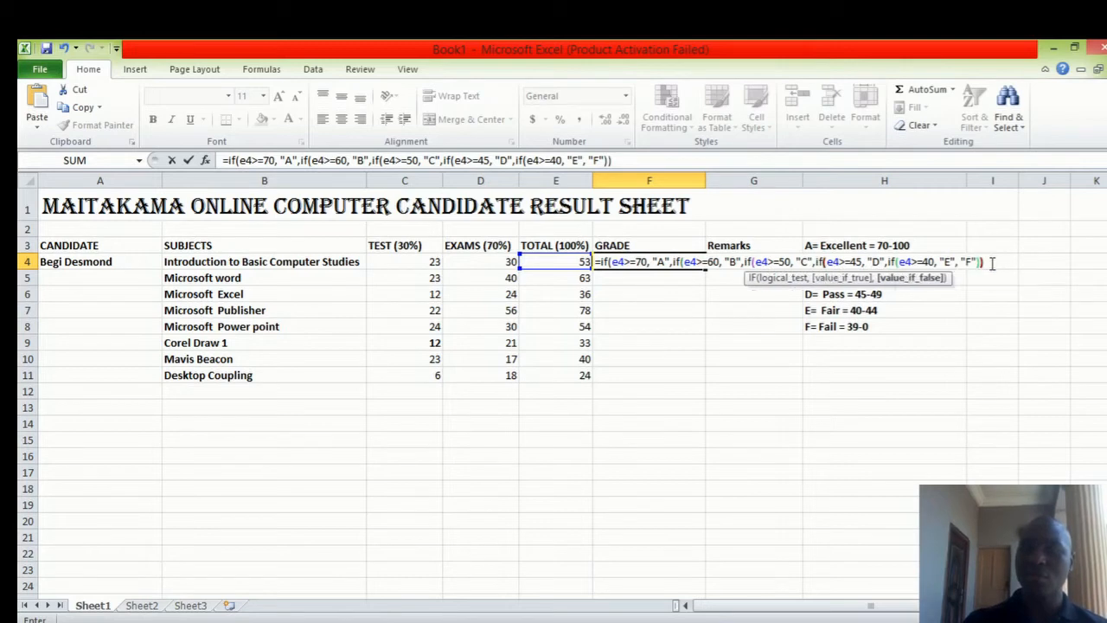
pyautogui.write('))')
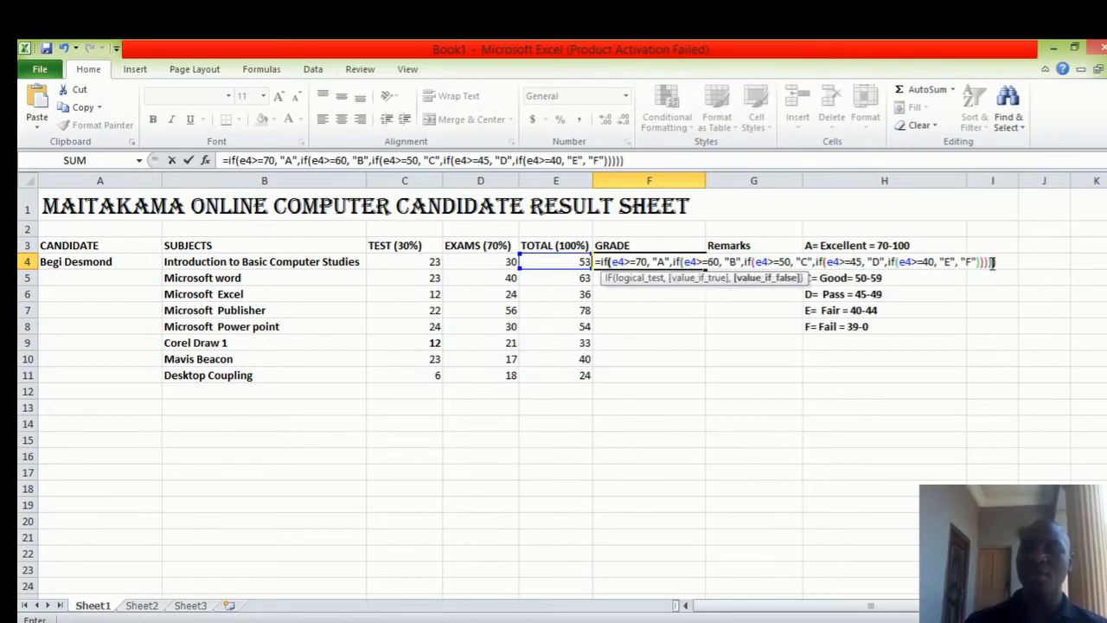
pyautogui.press('Return')
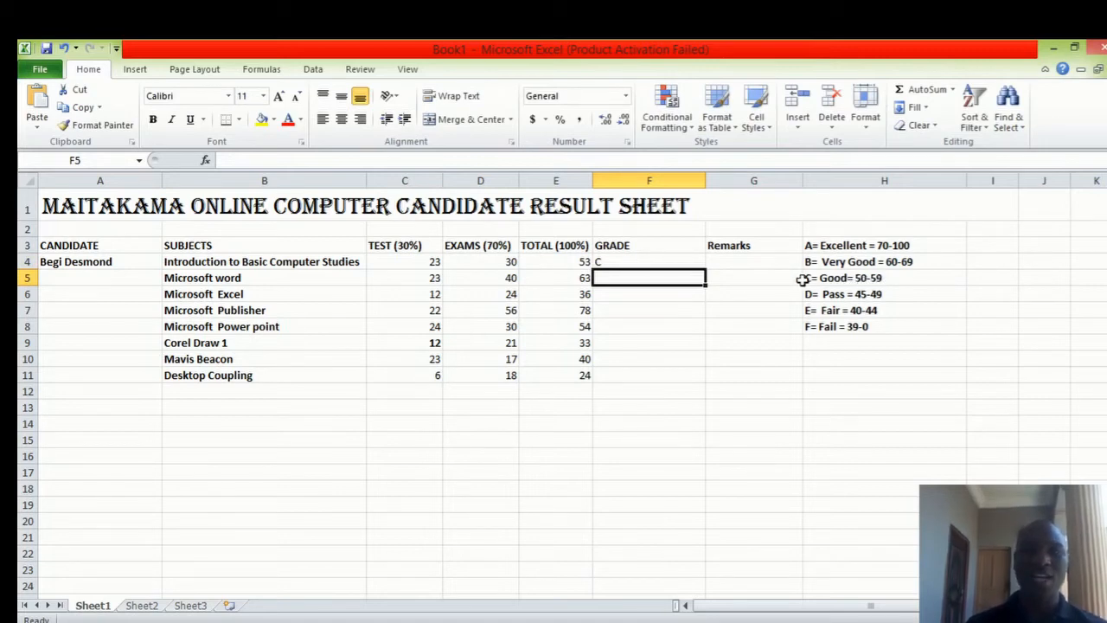
# Step: Review the grade formula in F4 and fill it down the GRADE column to F11
pyautogui.doubleClick(655, 261)
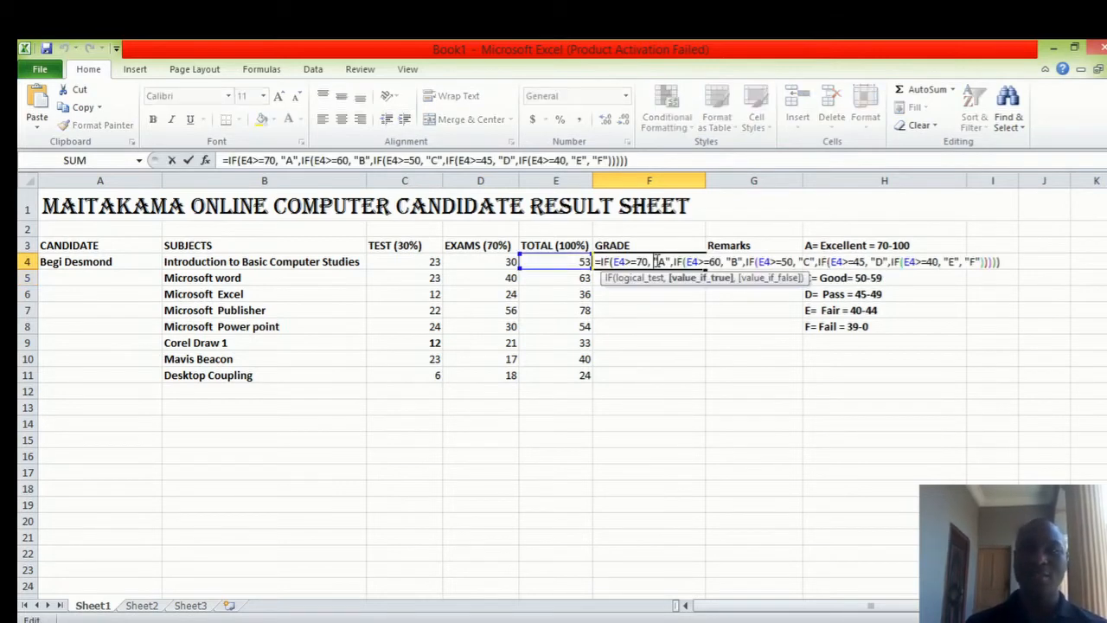
pyautogui.press('Return')
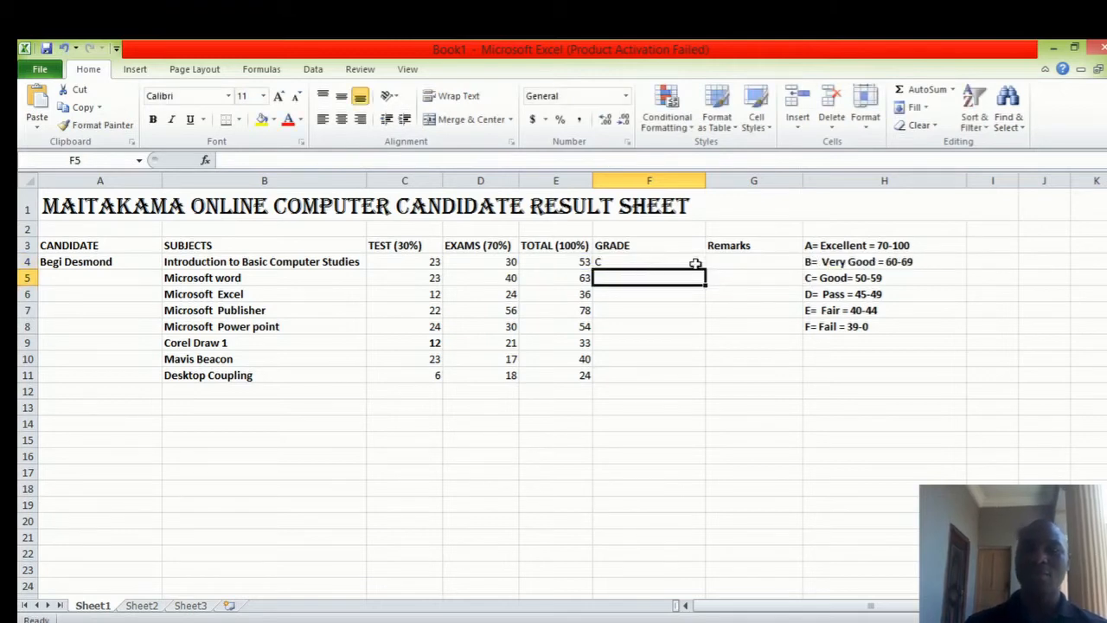
pyautogui.click(696, 263)
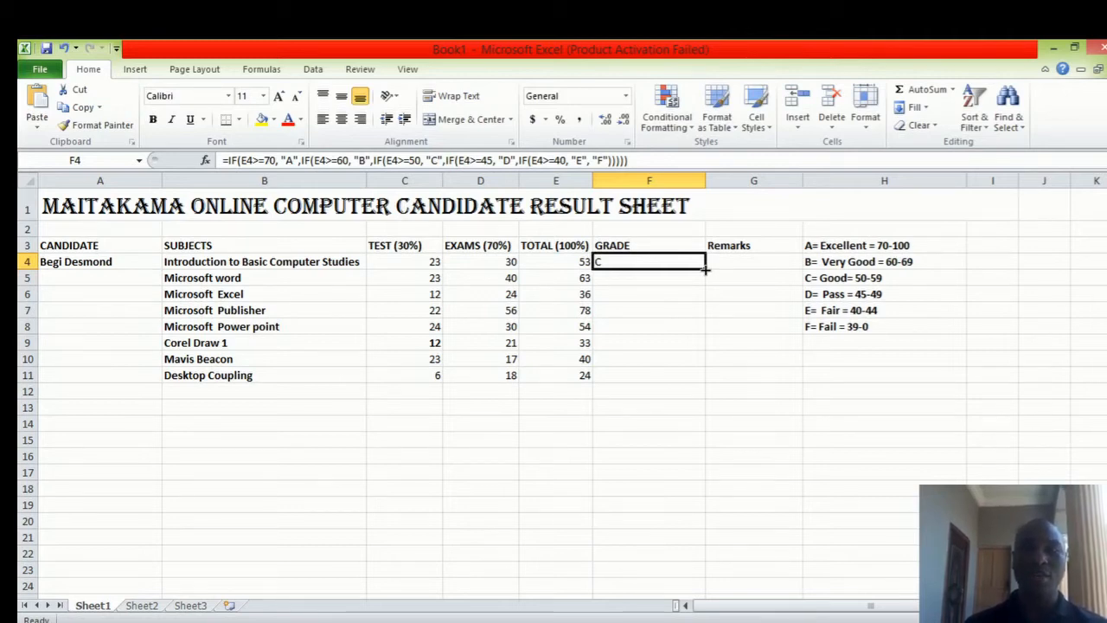
pyautogui.doubleClick(706, 270)
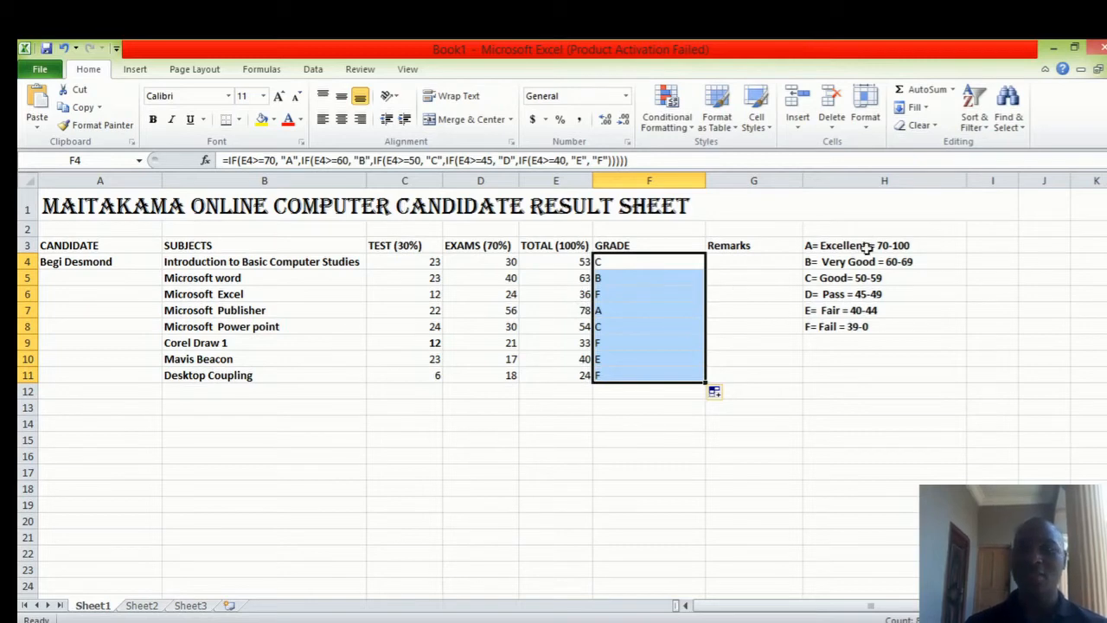
# Step: Start an IF formula in G4 under Remarks that returns "Excellent" when E4>=70
pyautogui.click(742, 265)
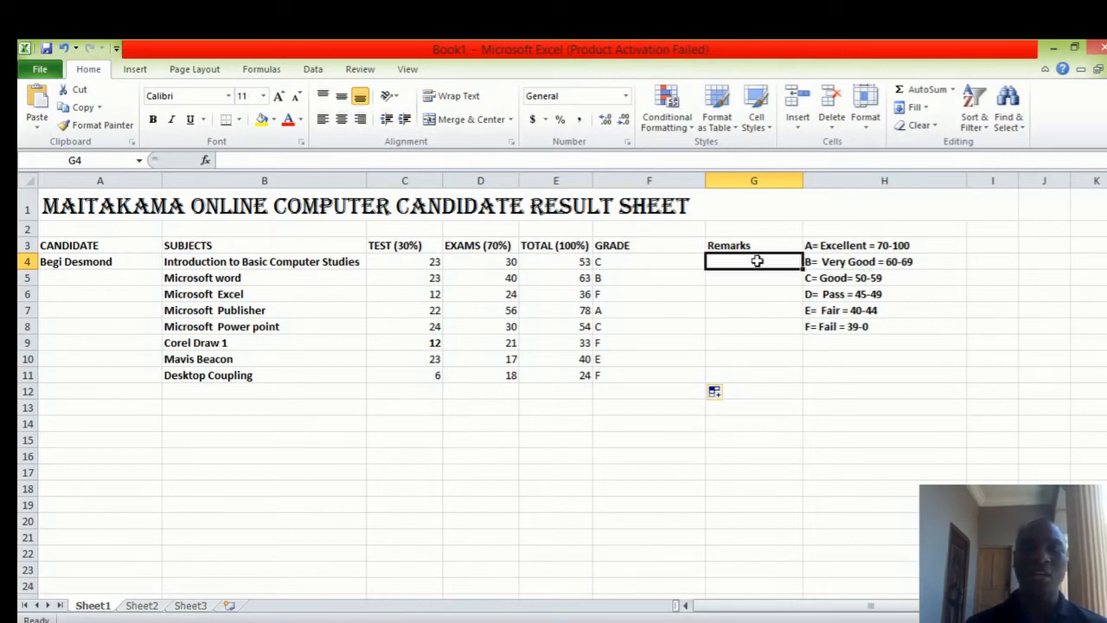
pyautogui.write('=')
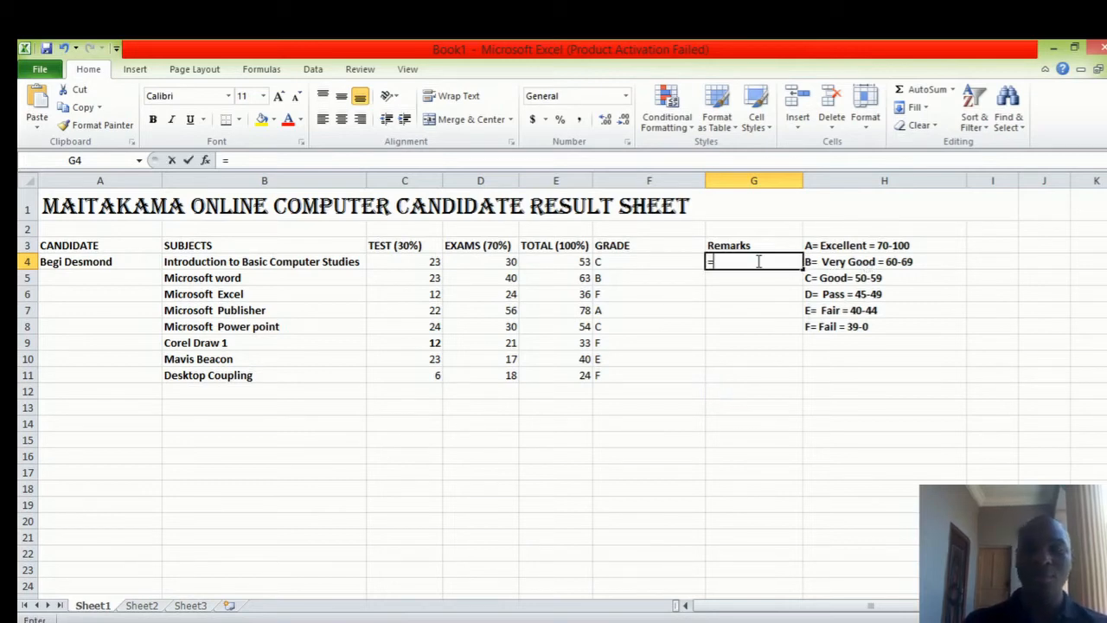
pyautogui.write('if(')
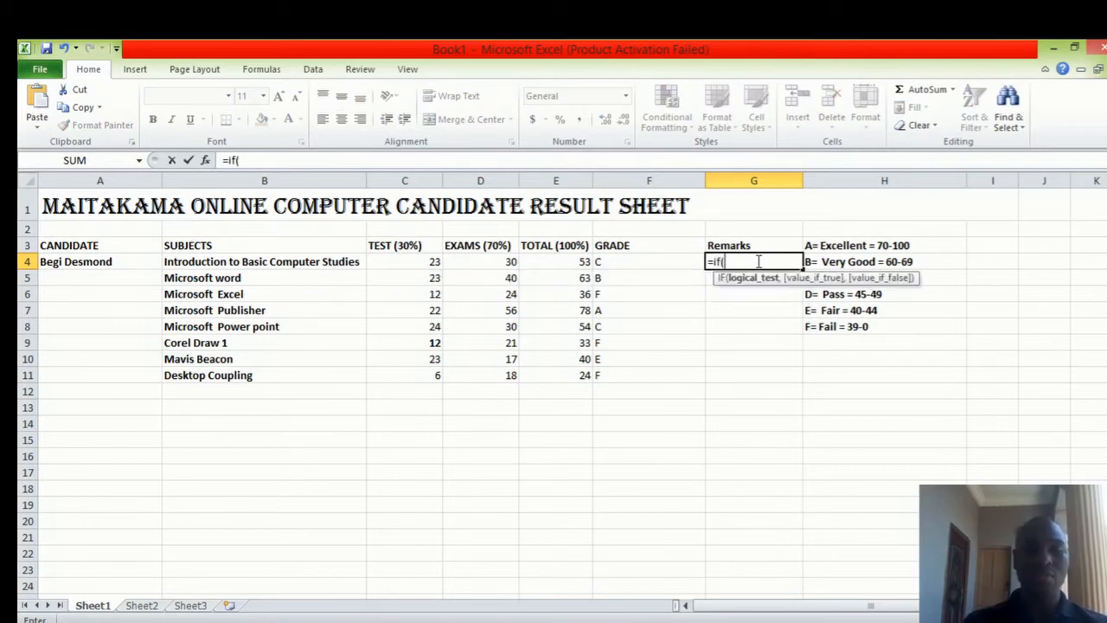
pyautogui.write('e')
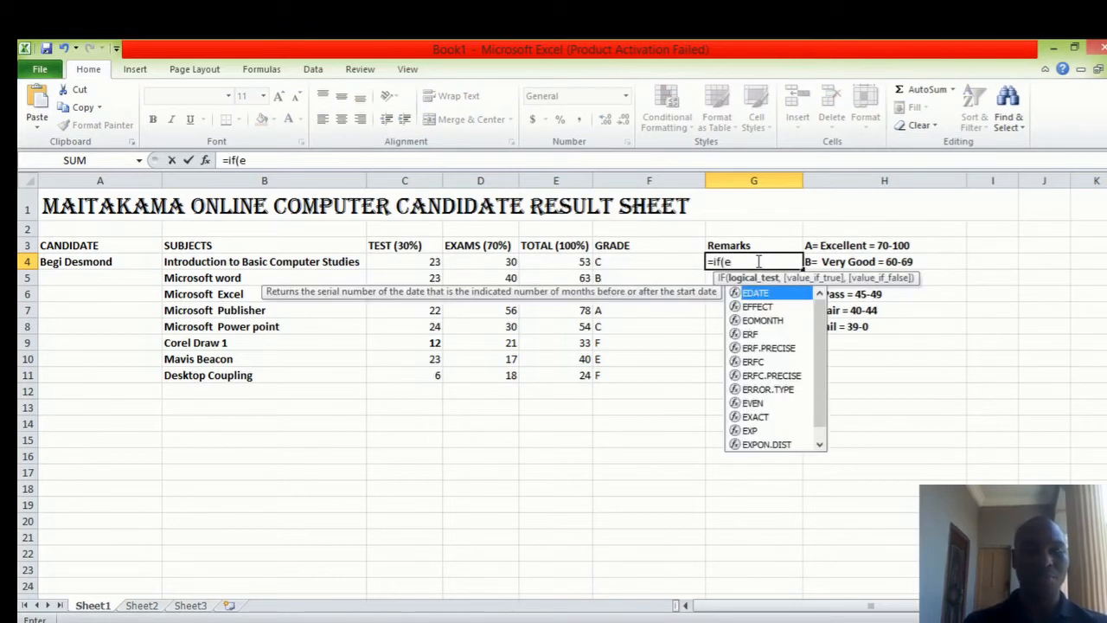
pyautogui.write('4>=')
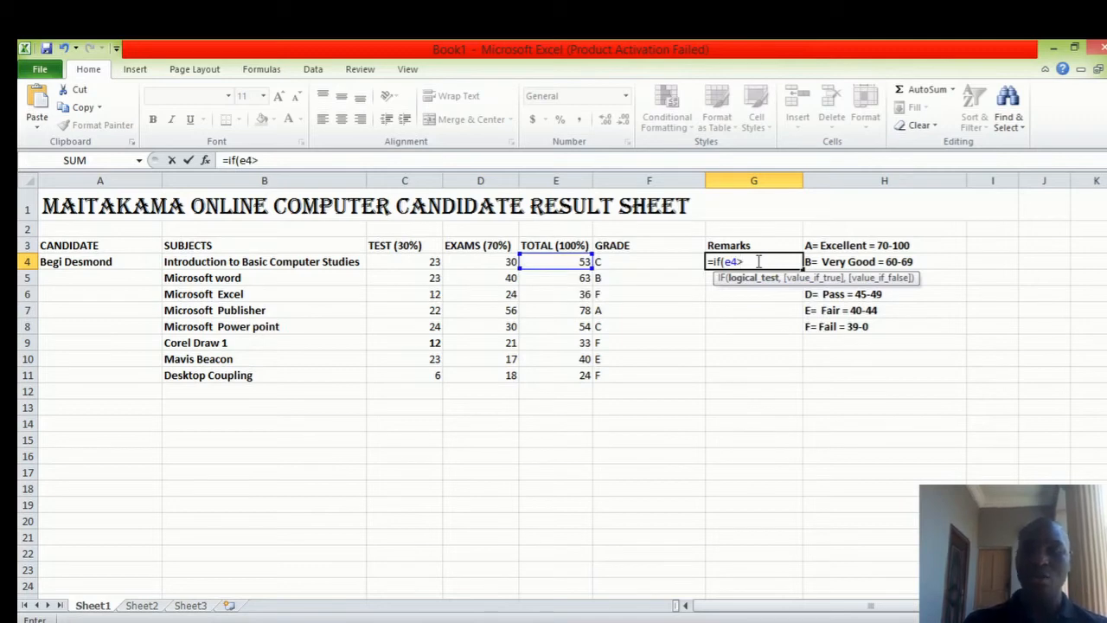
pyautogui.write('70.')
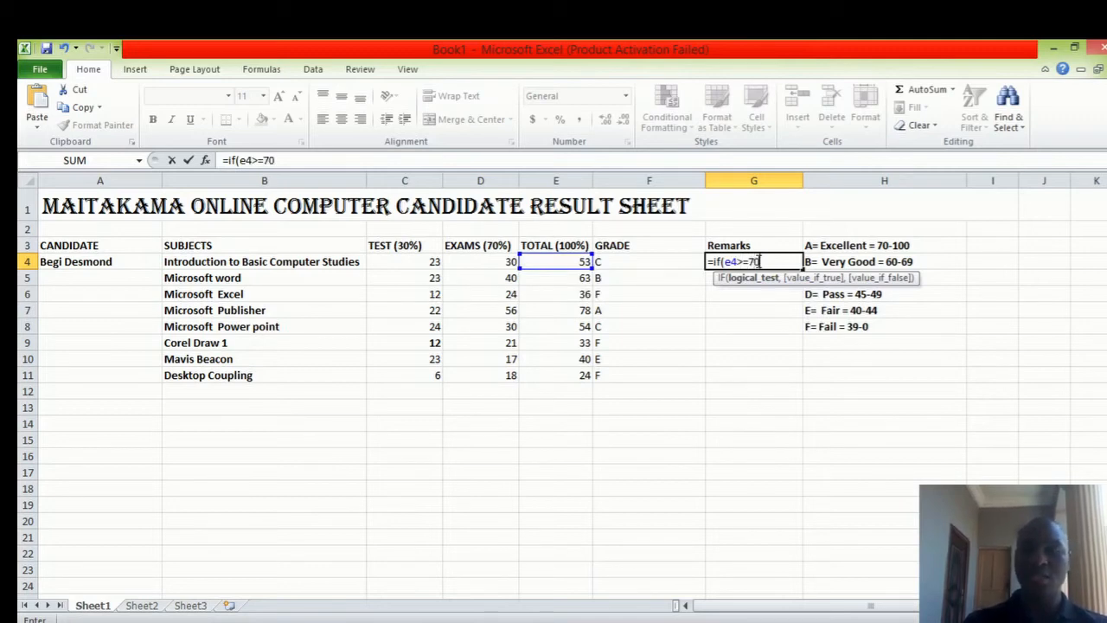
pyautogui.click(772, 261)
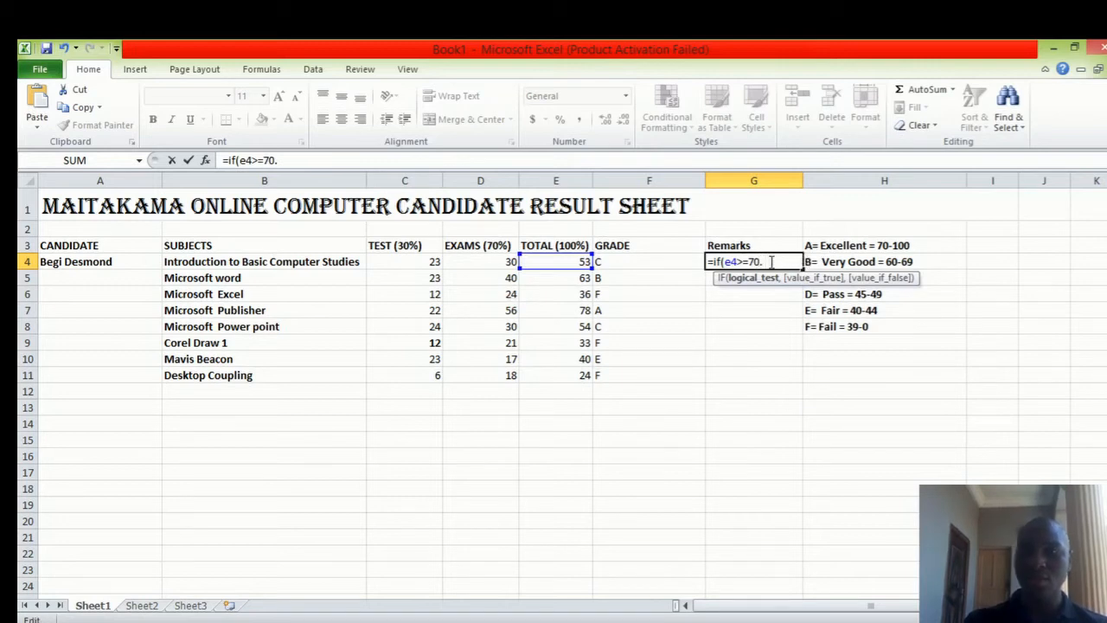
pyautogui.press('BackSpace')
pyautogui.write(',')
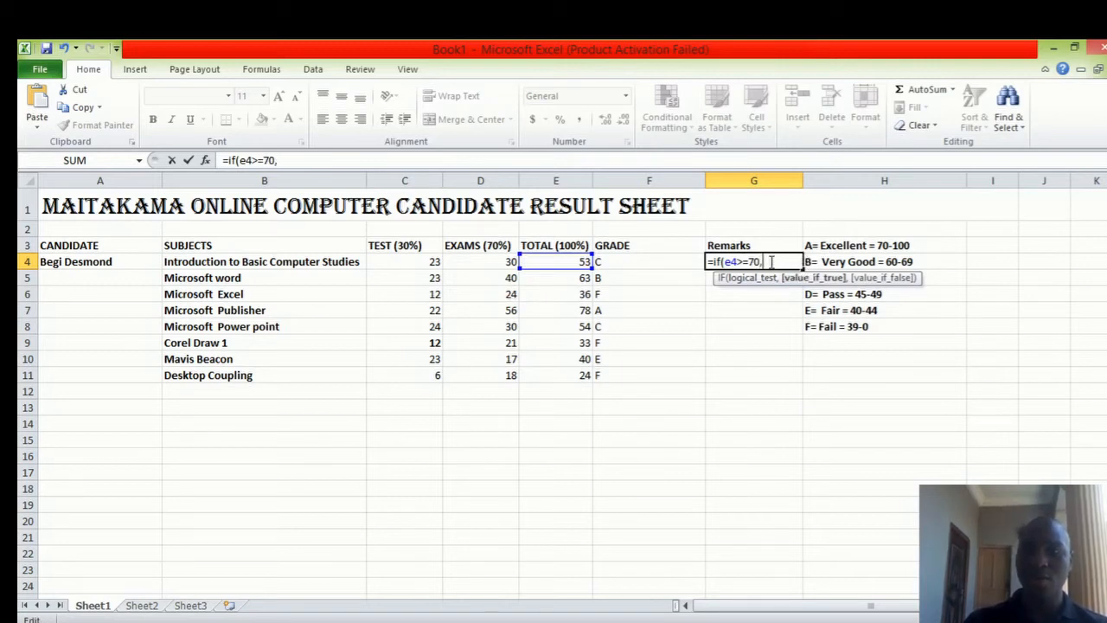
pyautogui.write(' "E')
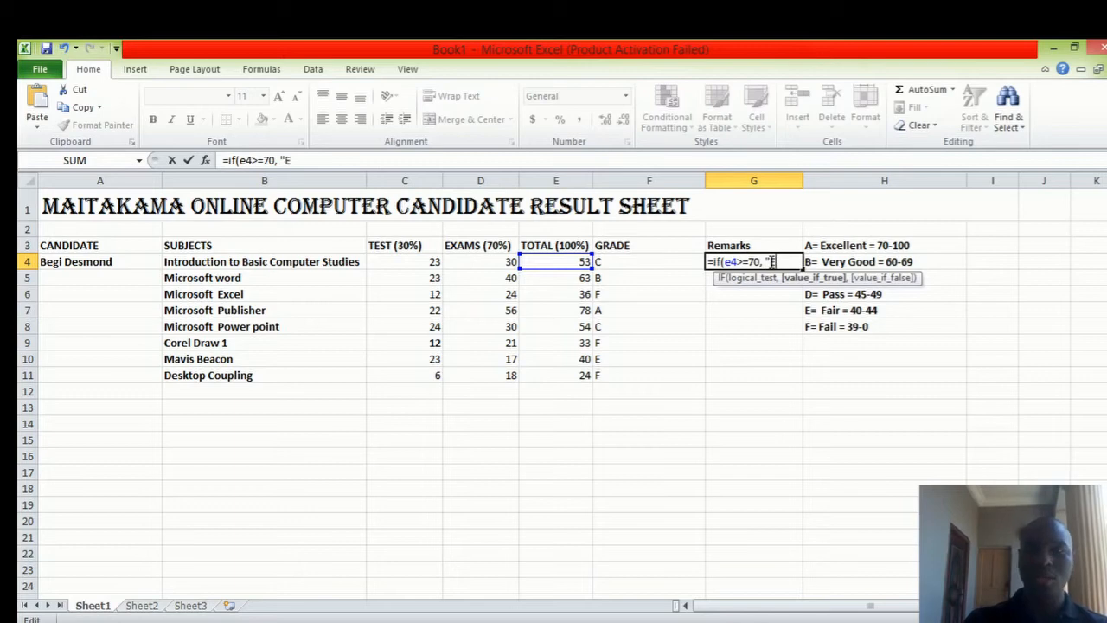
pyautogui.write('xeellen')
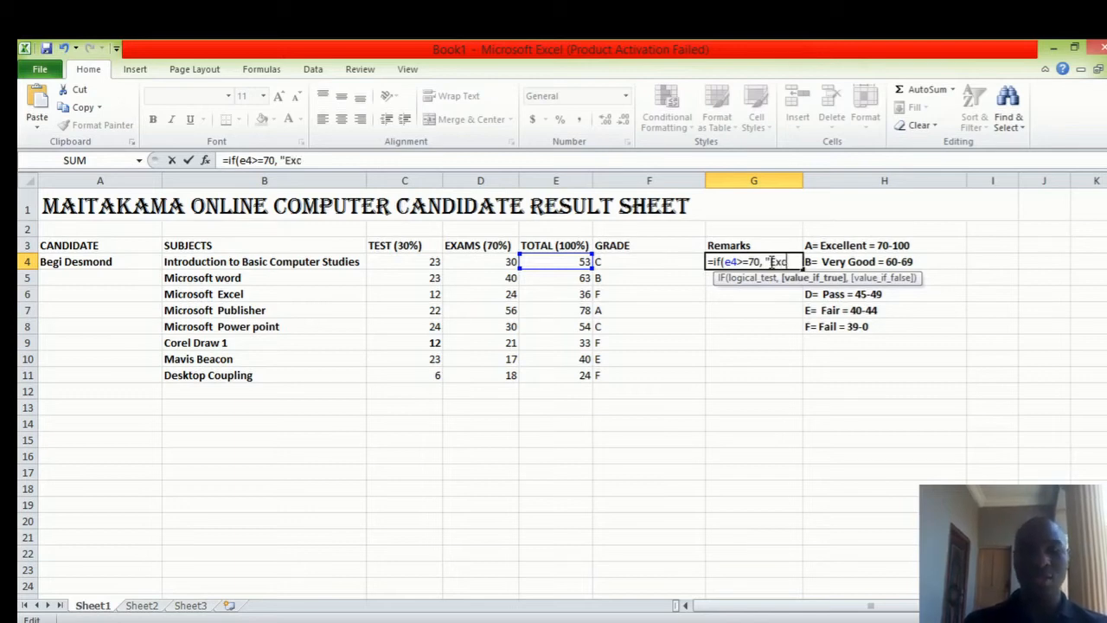
pyautogui.write('t')
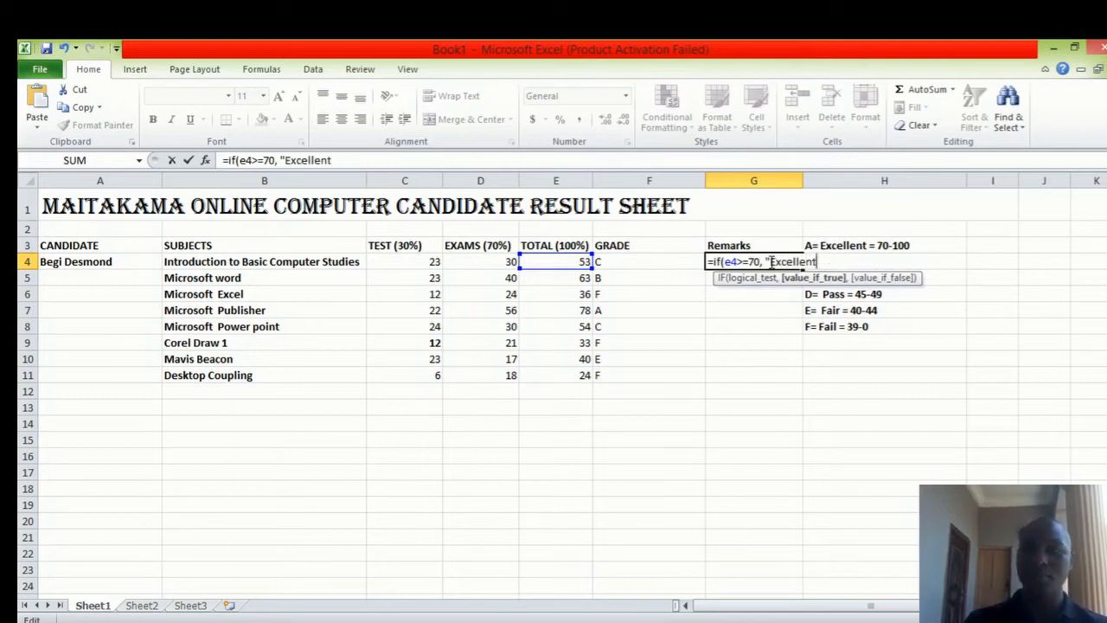
pyautogui.write('"')
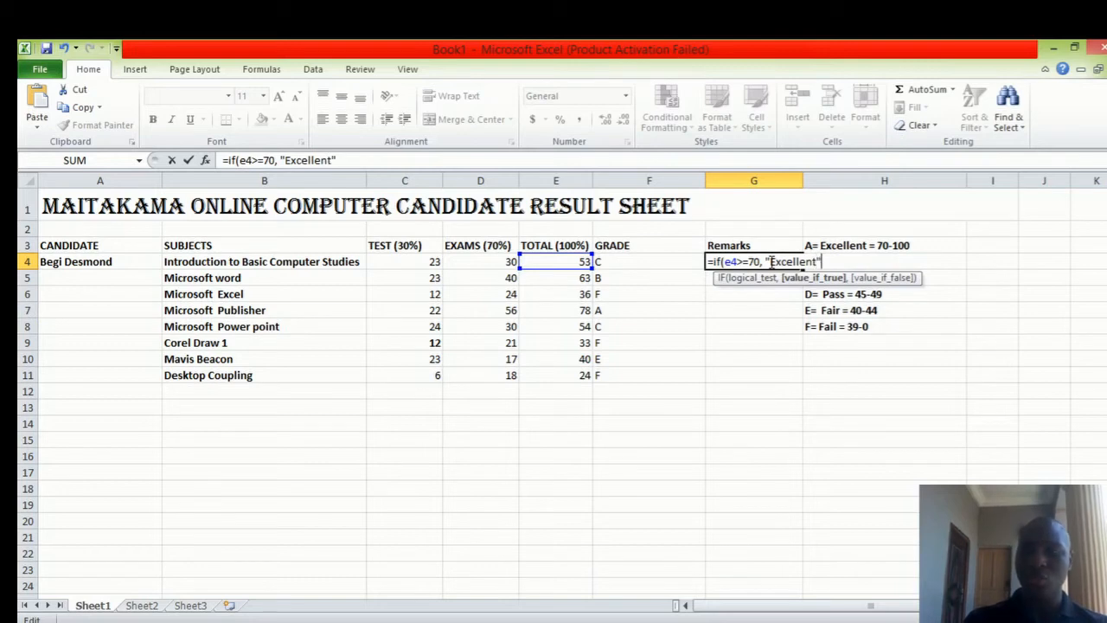
# Step: Add a nested IF to the G4 remarks formula that returns "very Good" when E4>=60
pyautogui.write(', if')
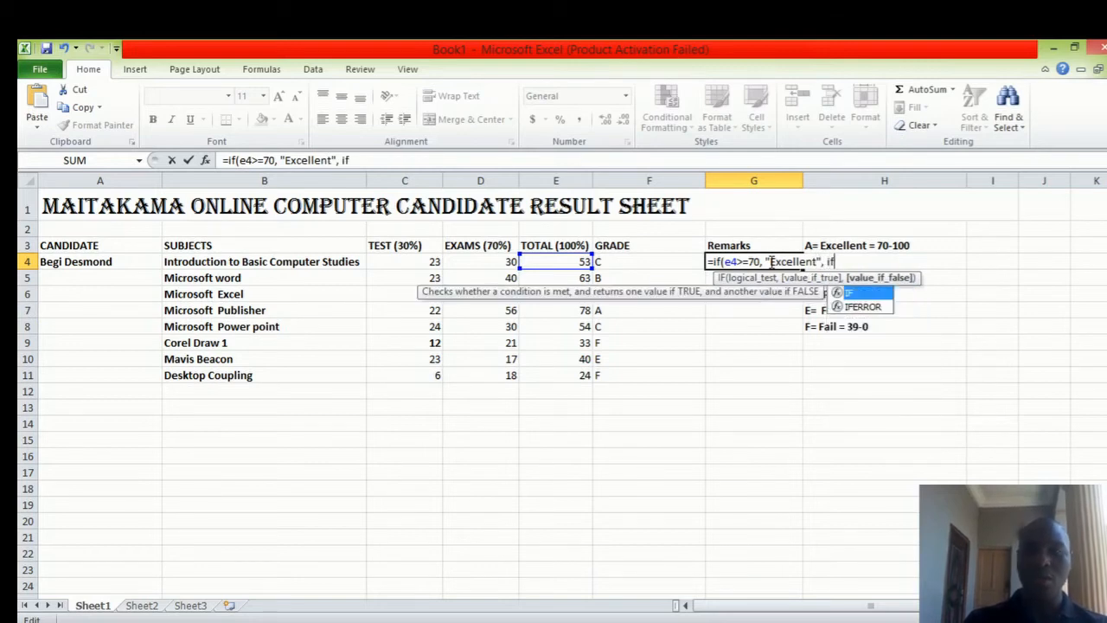
pyautogui.write('(e4>')
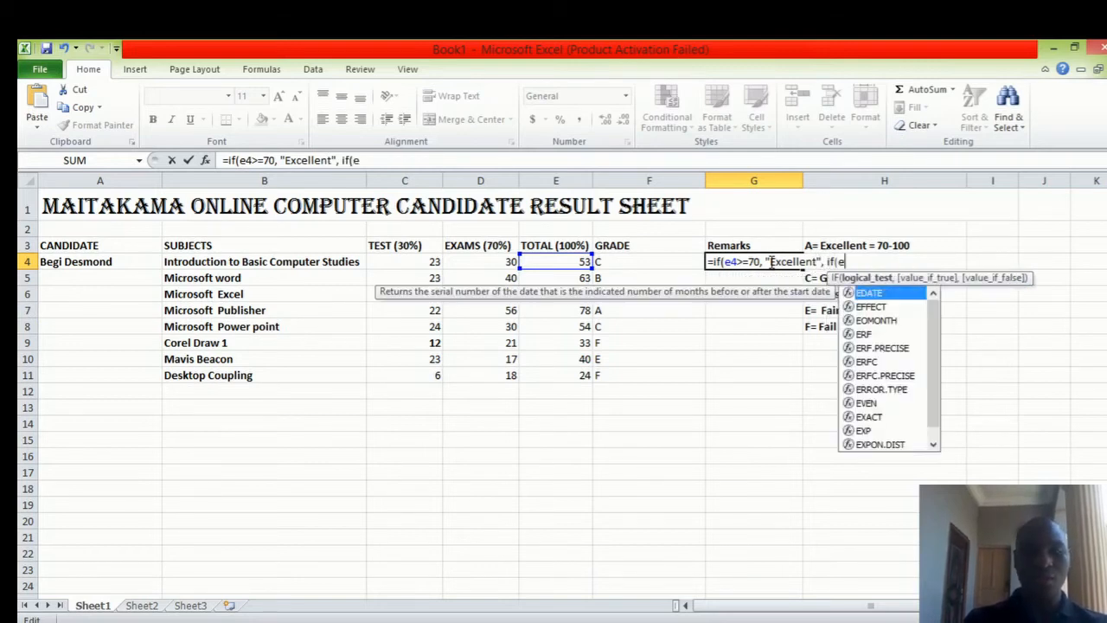
pyautogui.write('=')
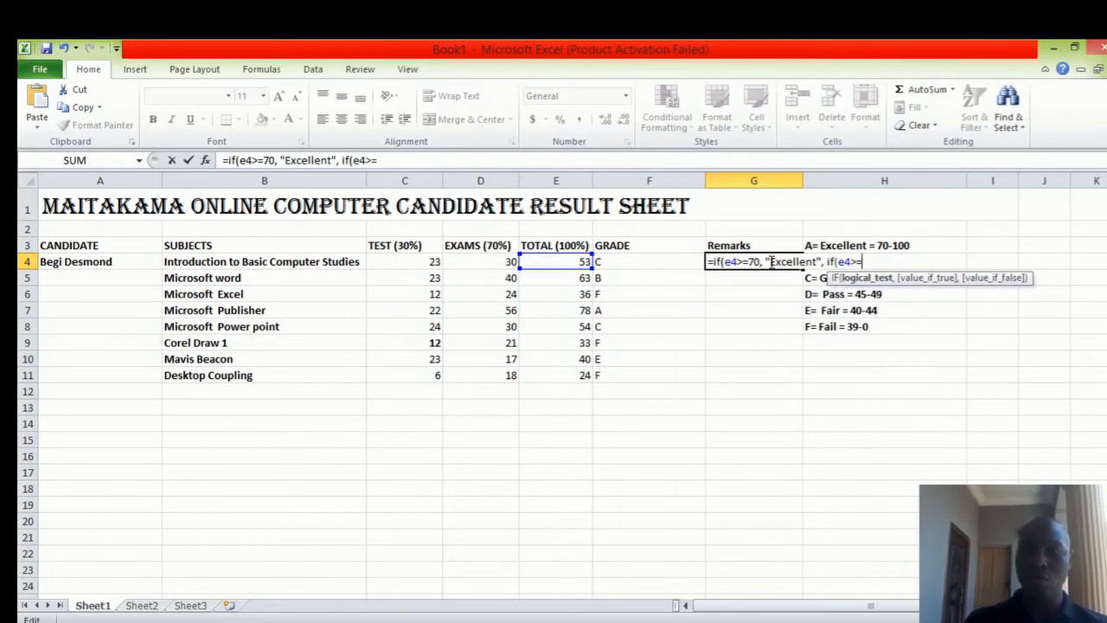
pyautogui.write('60, ')
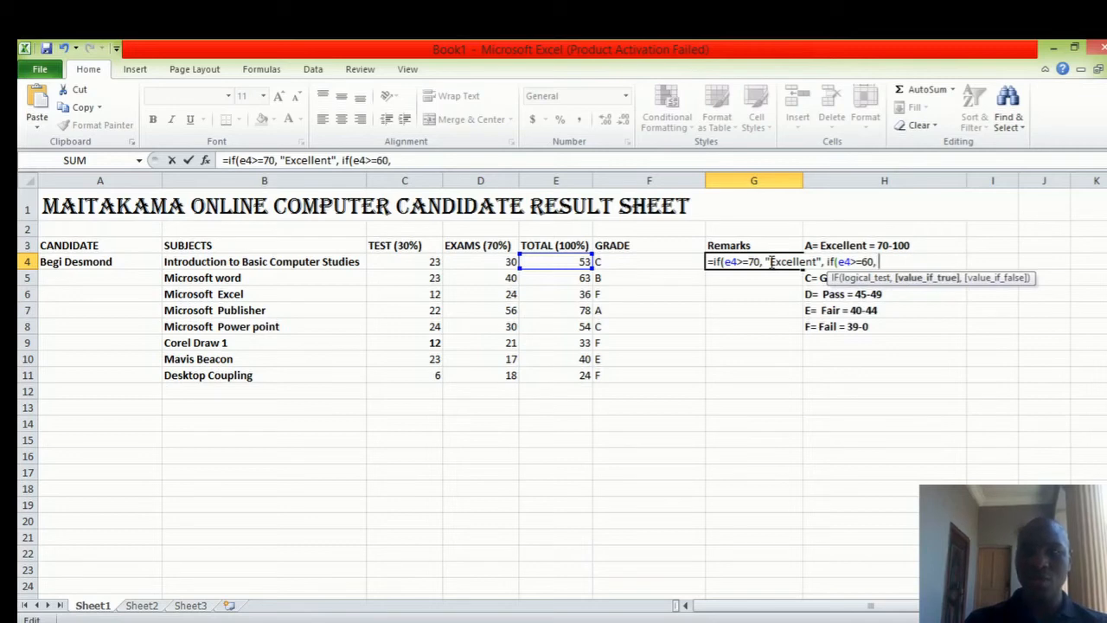
pyautogui.write('"')
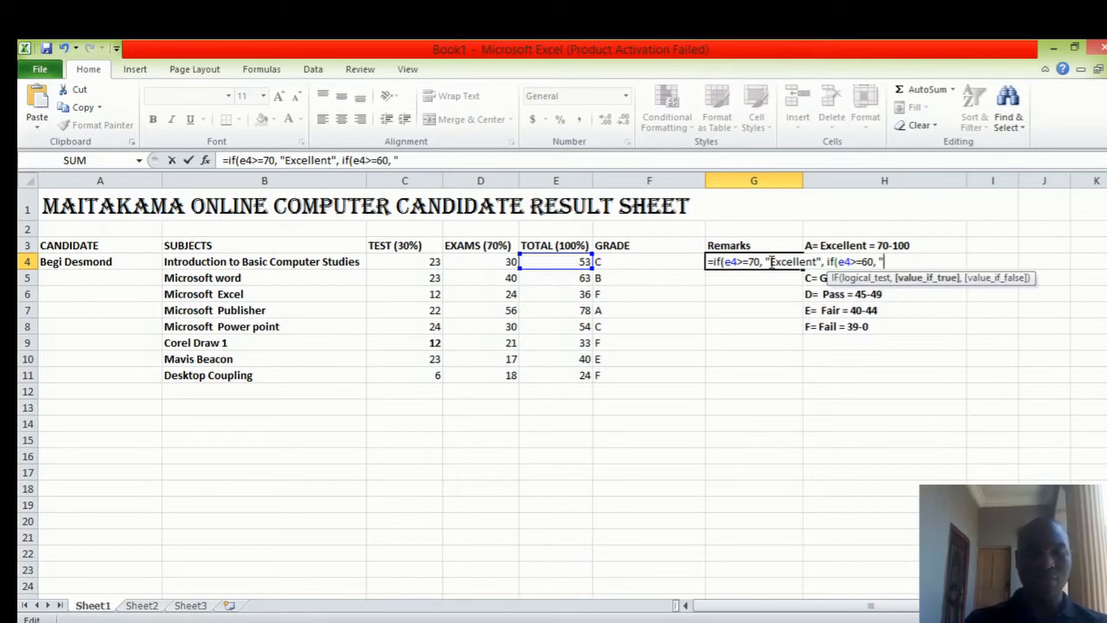
pyautogui.write('very')
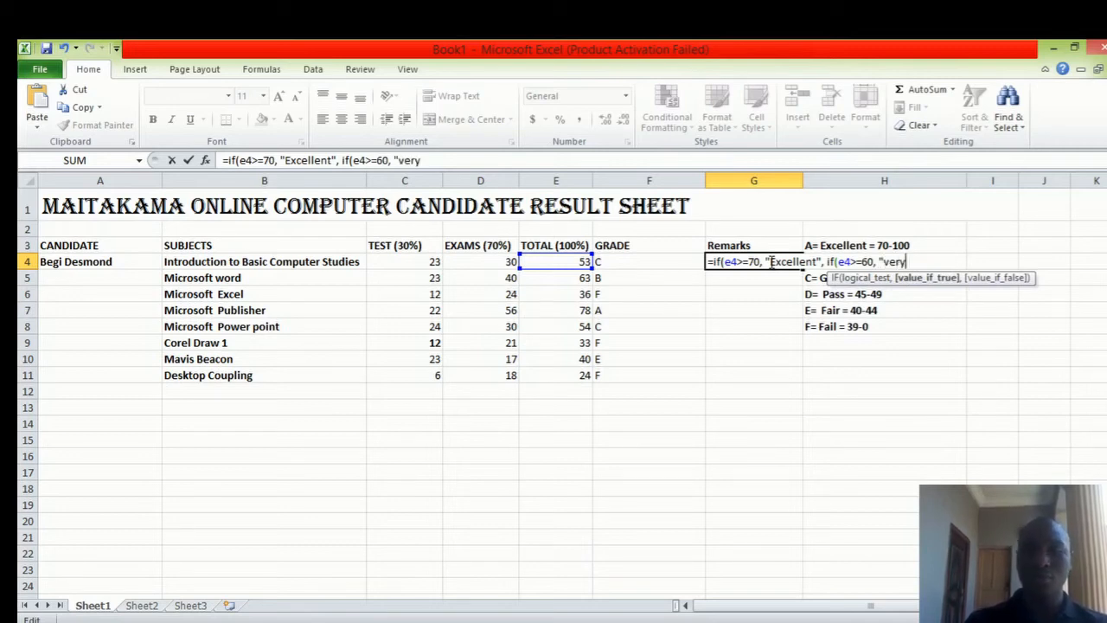
pyautogui.write(' Good"')
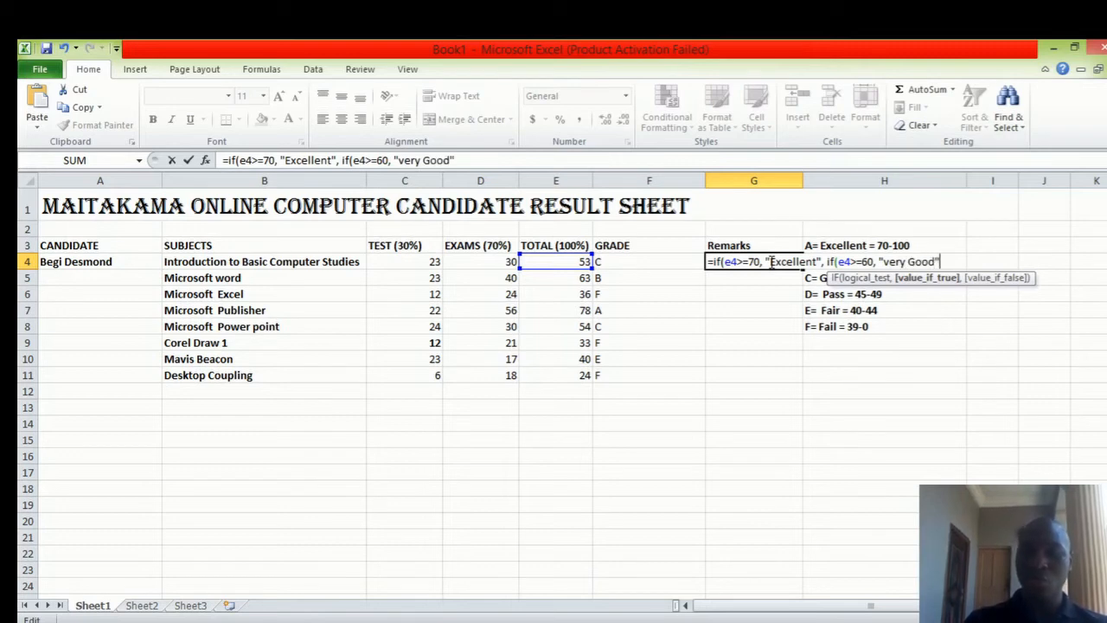
# Step: Add a nested IF to the G4 remarks formula that returns "Good" when E4>=50
pyautogui.write(',')
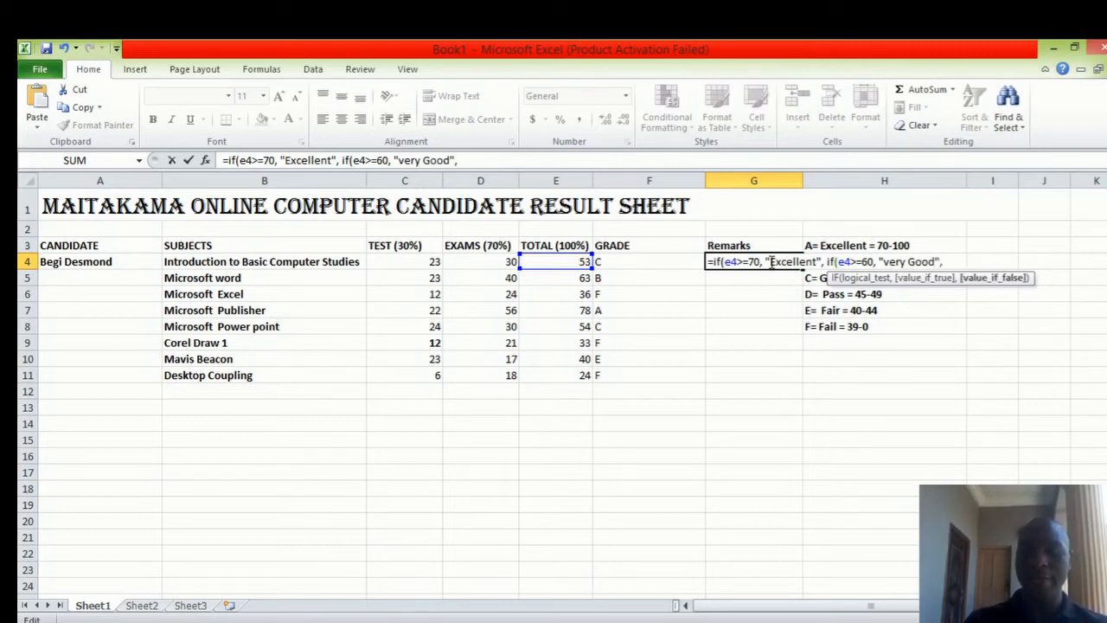
pyautogui.write(' if')
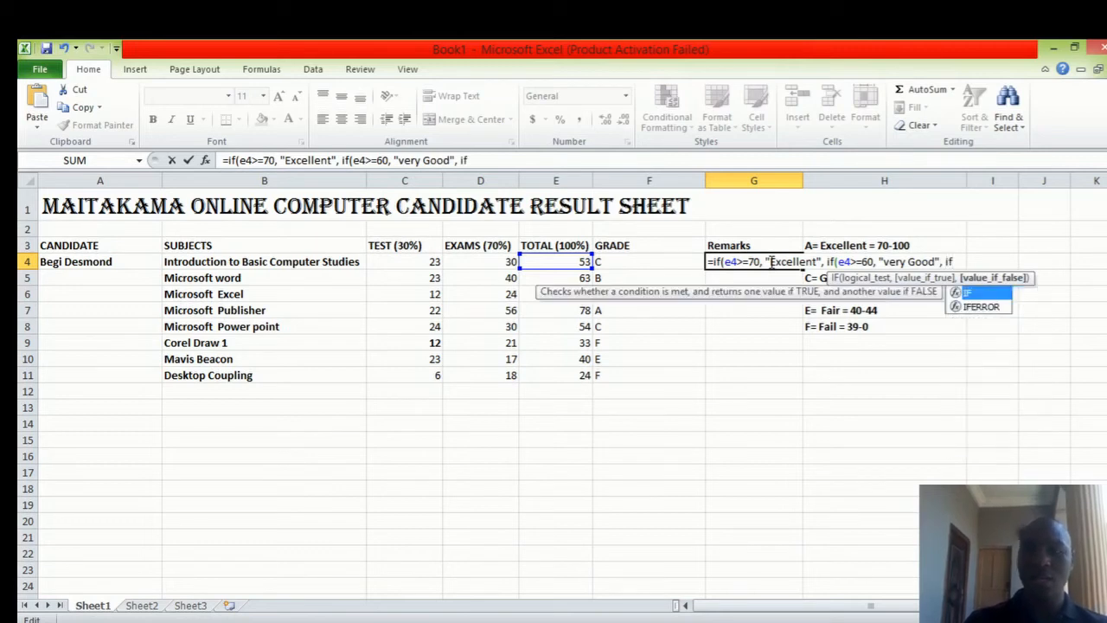
pyautogui.write('(e4')
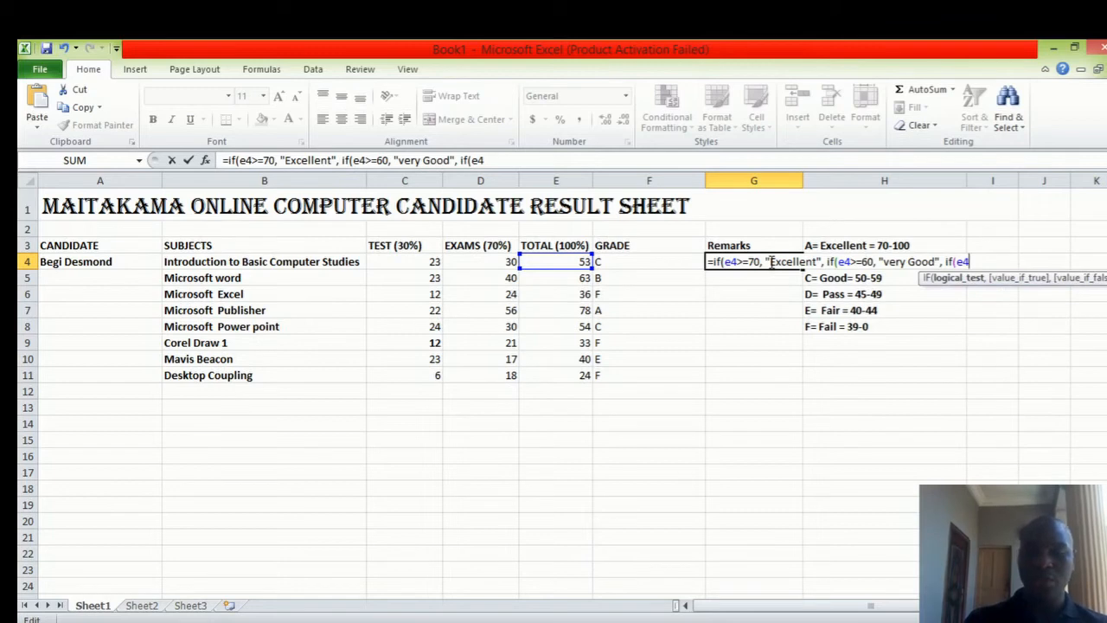
pyautogui.write('>=')
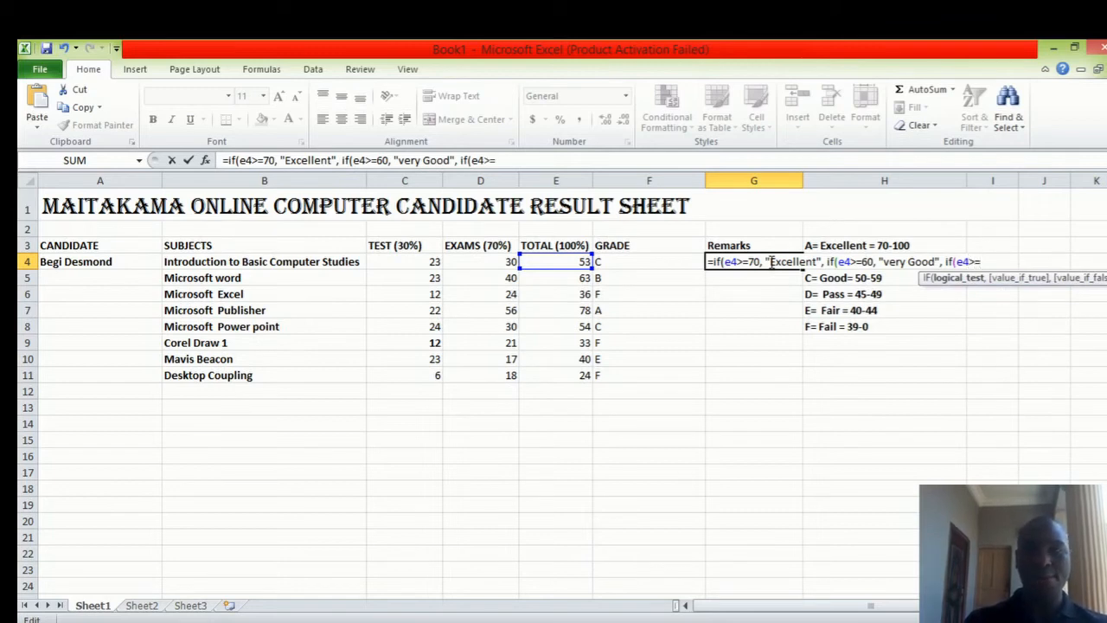
pyautogui.write('50')
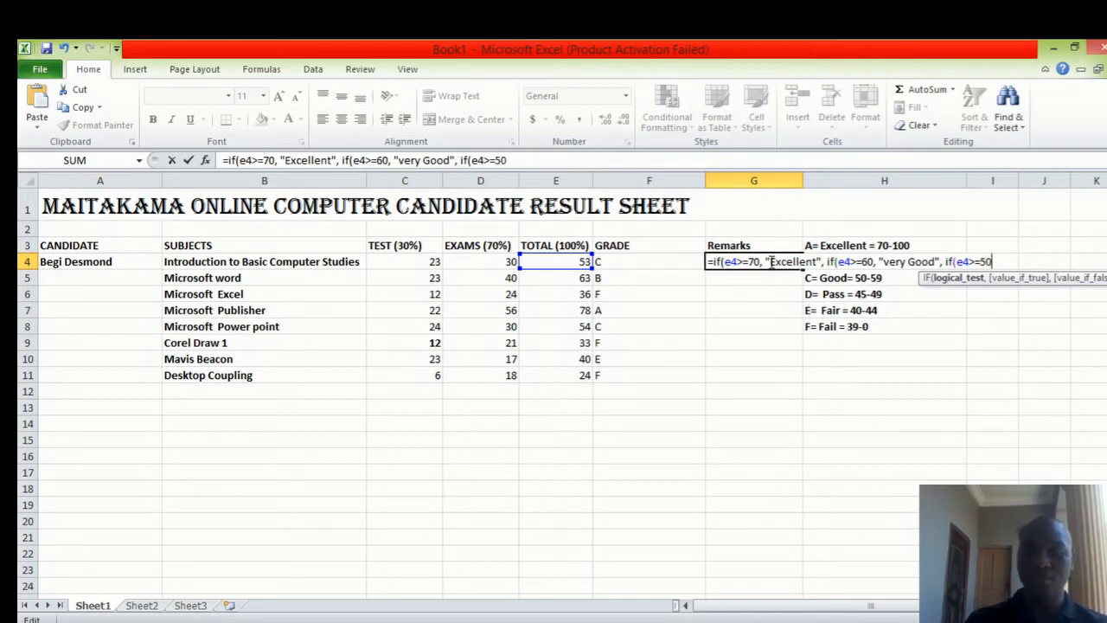
pyautogui.write(', "')
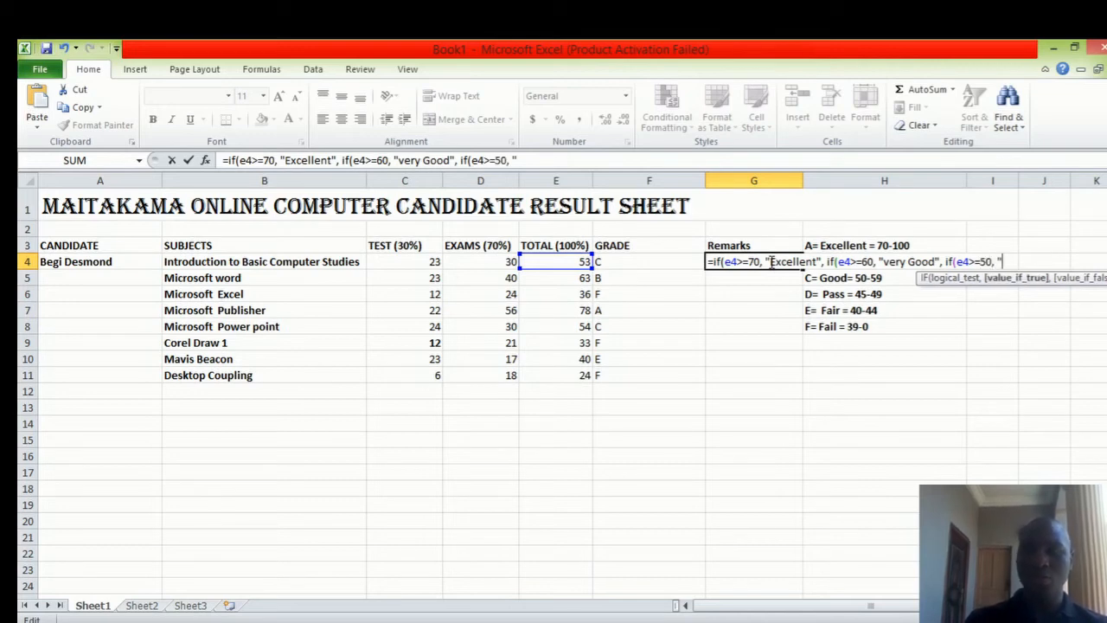
pyautogui.write('Good')
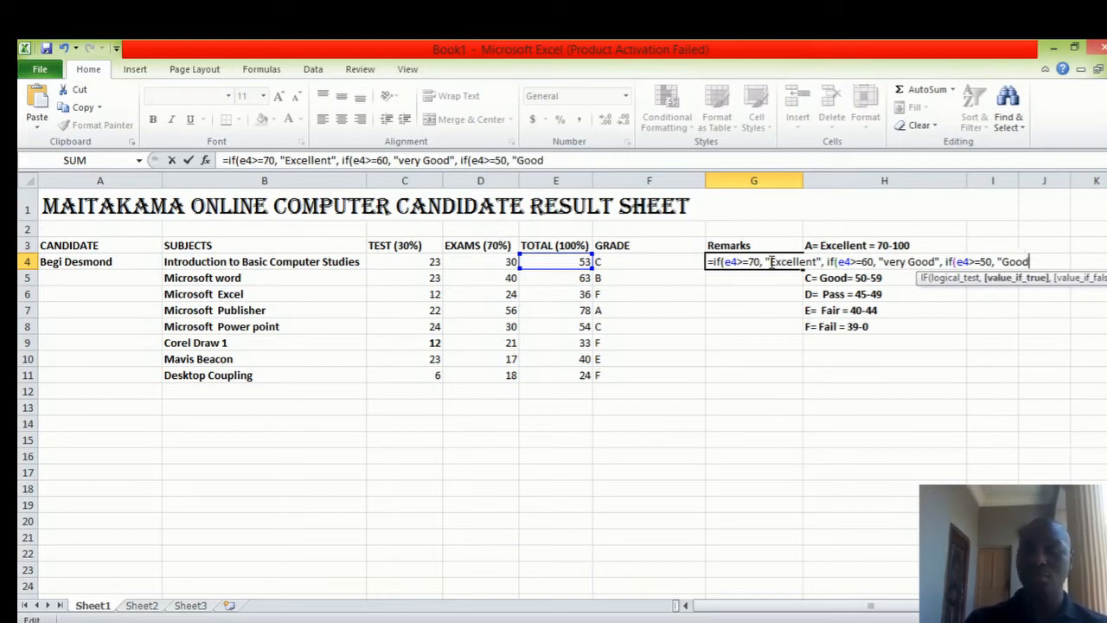
pyautogui.write('"')
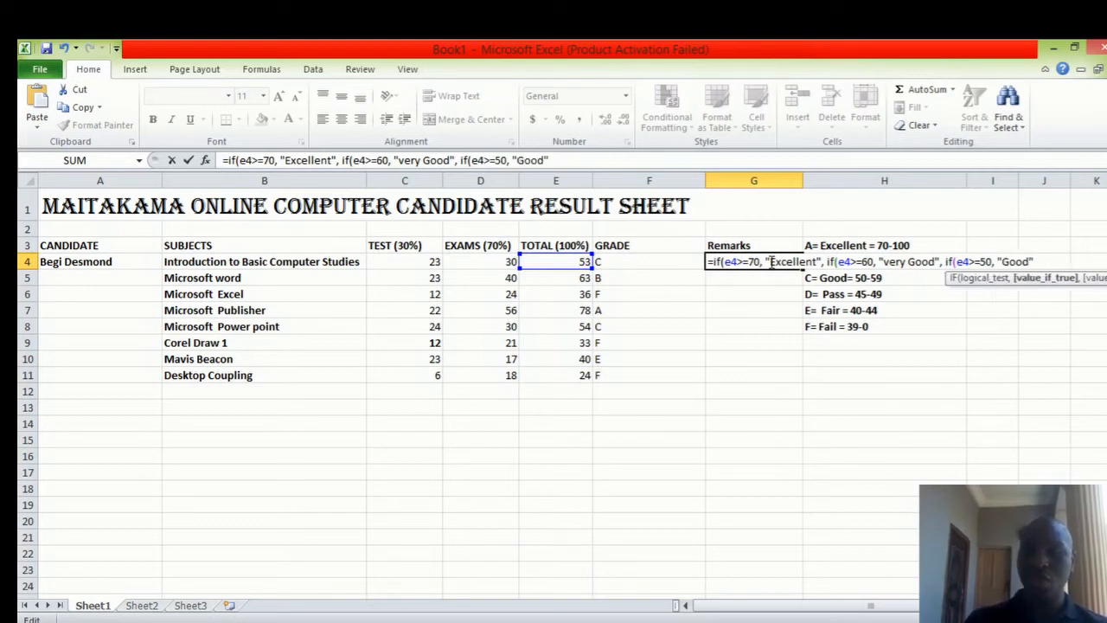
# Step: Add a nested IF to the G4 remarks formula that returns "Pass" when E4>=45
pyautogui.write(', if')
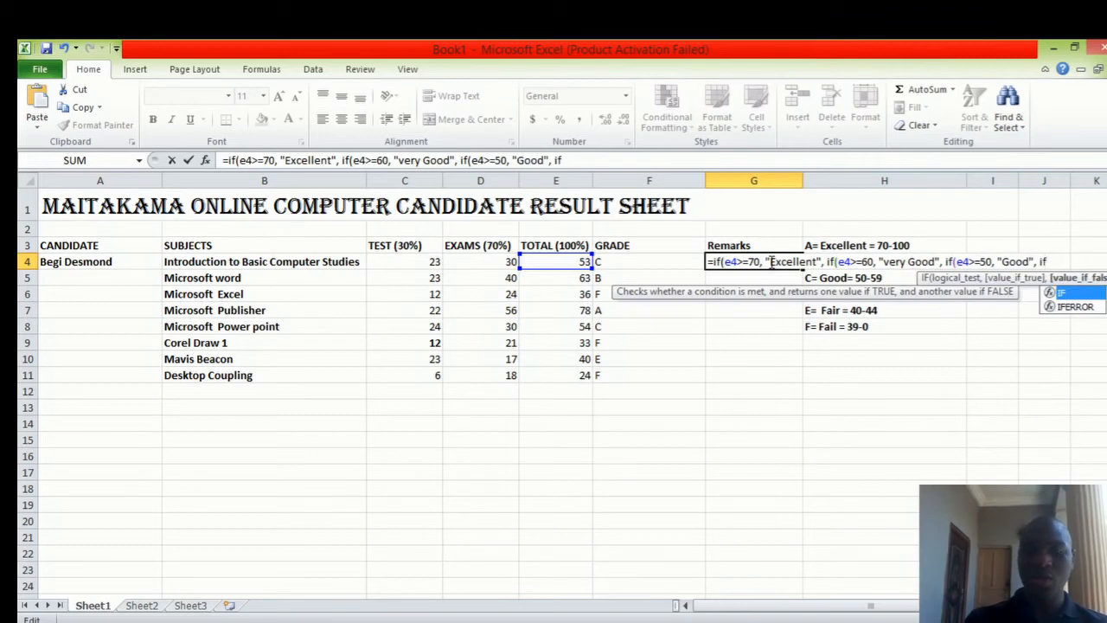
pyautogui.write('(e')
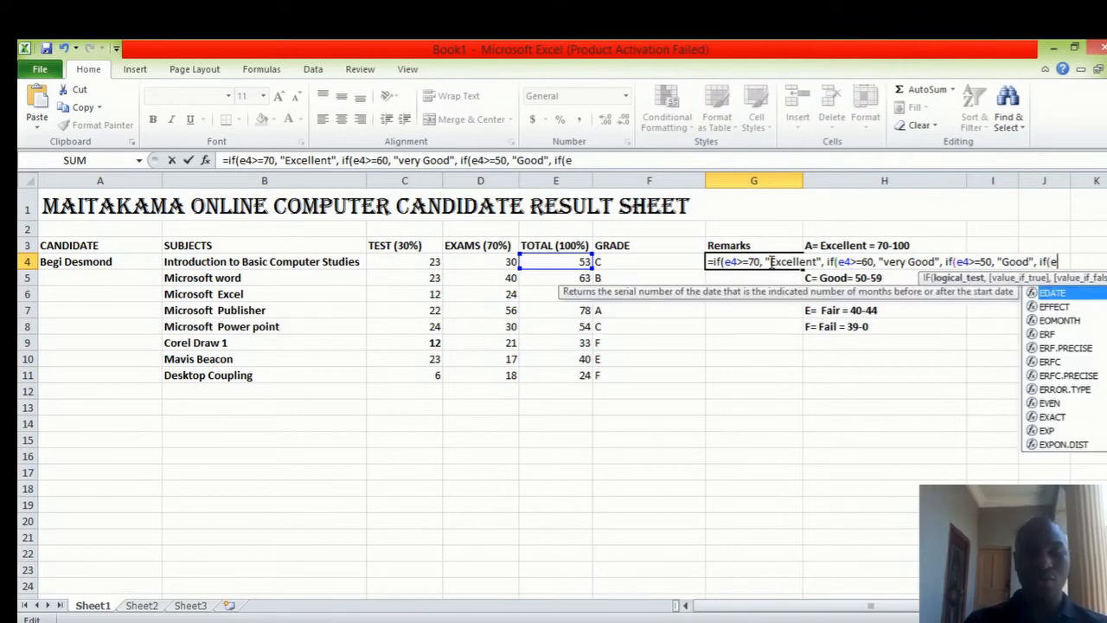
pyautogui.write('4')
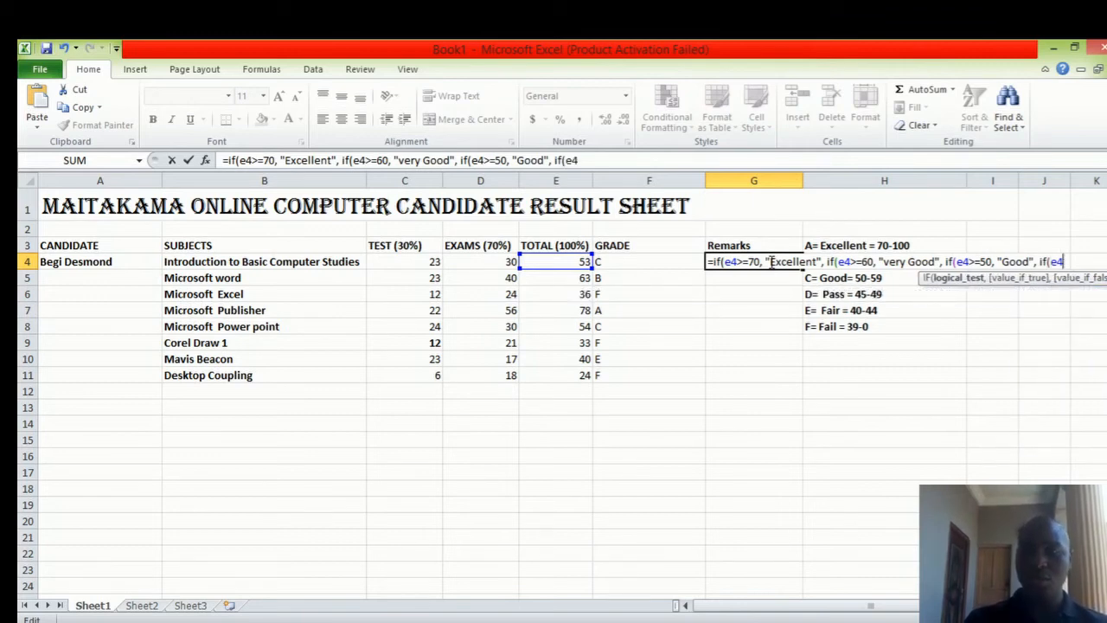
pyautogui.write('>')
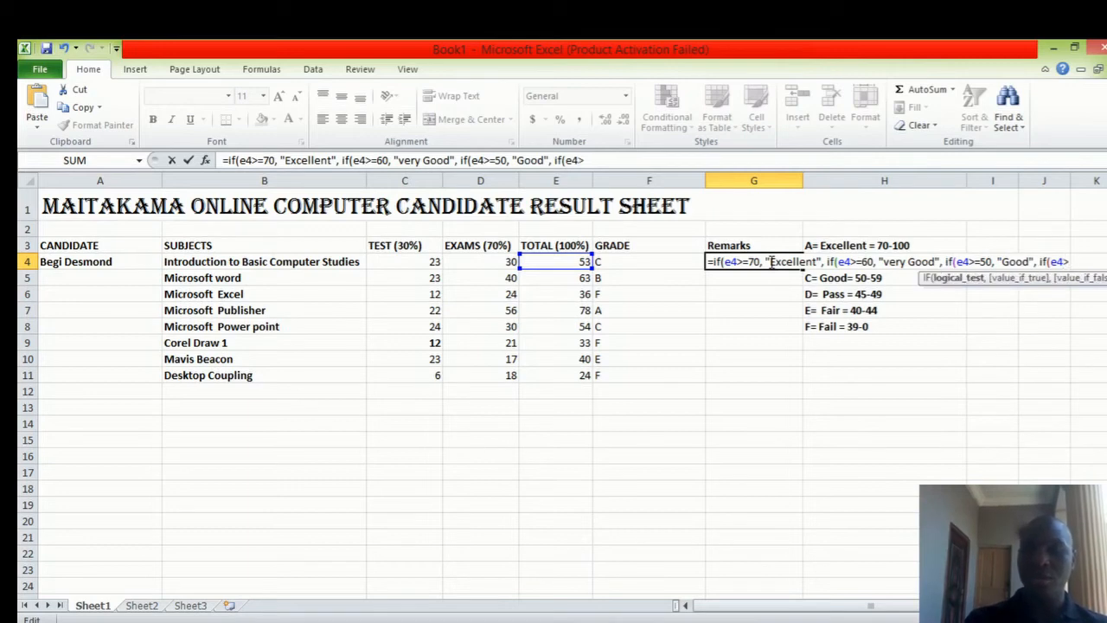
pyautogui.write('=45')
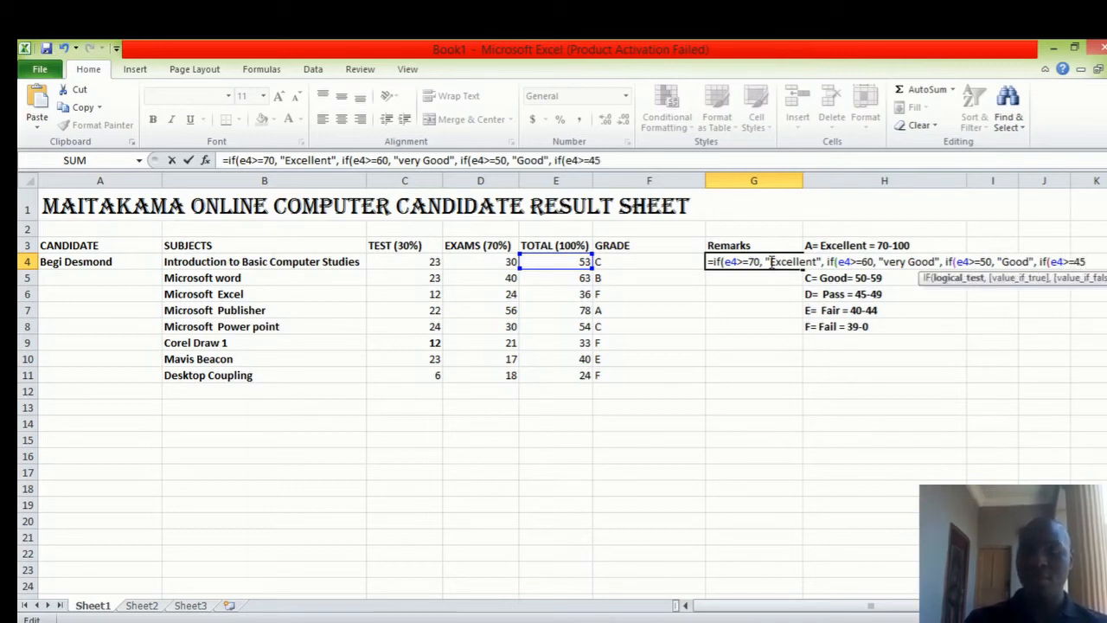
pyautogui.write(',')
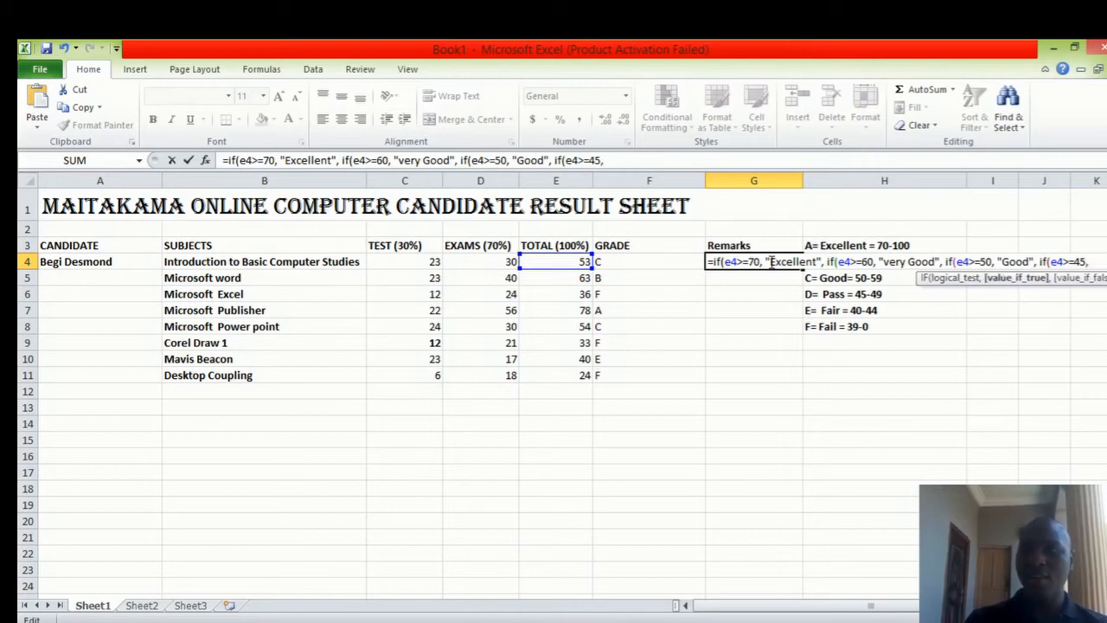
pyautogui.press('BackSpace')
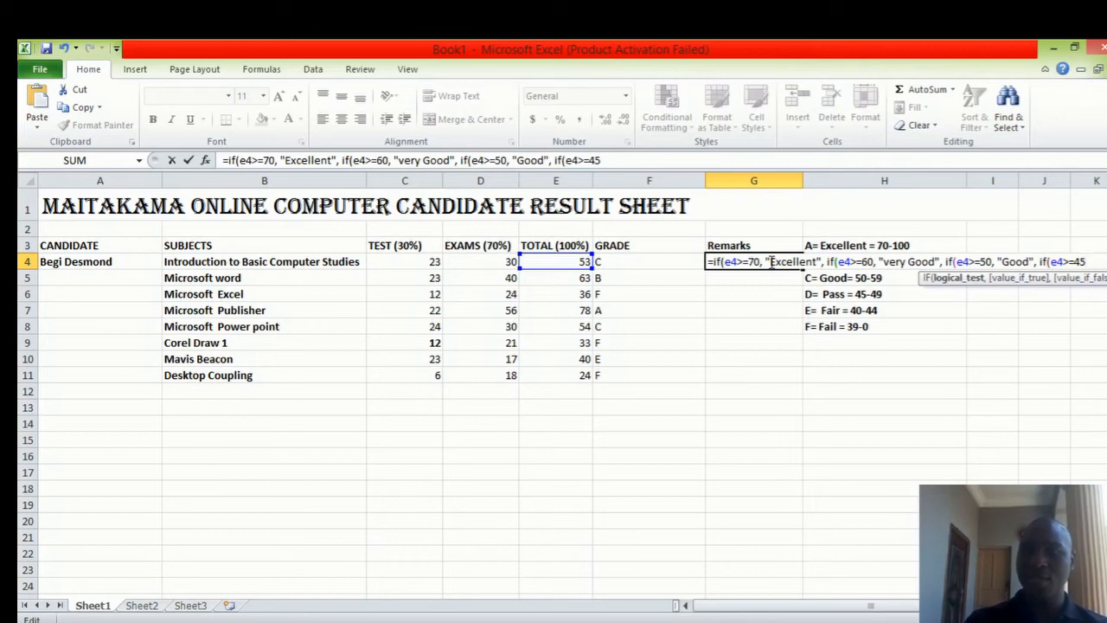
pyautogui.write(',')
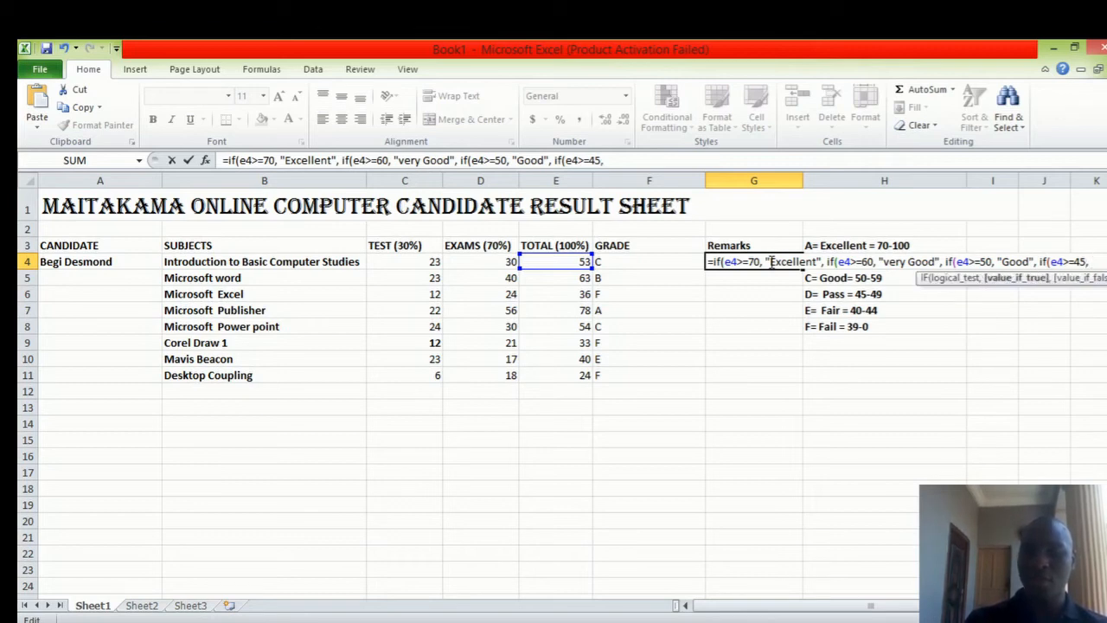
pyautogui.write(' "')
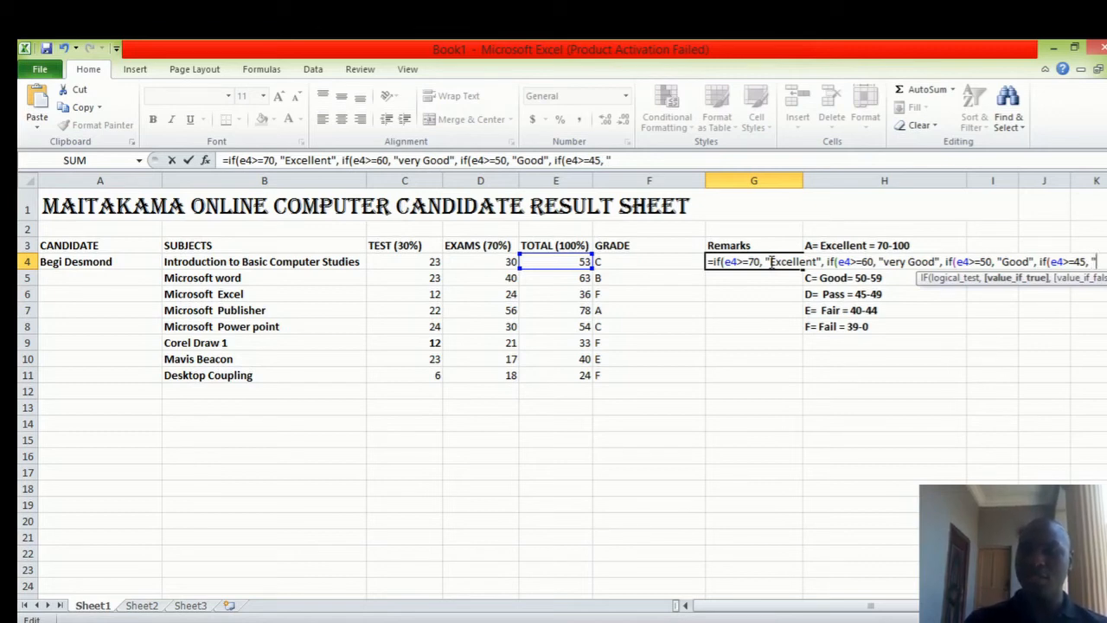
pyautogui.write('Pas')
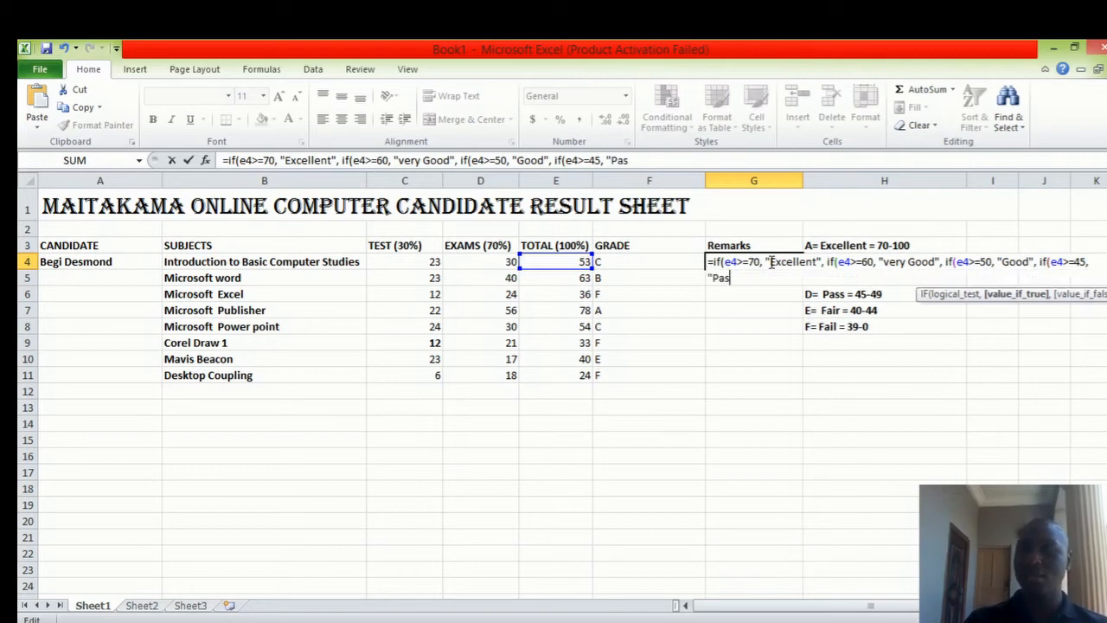
pyautogui.write('s"')
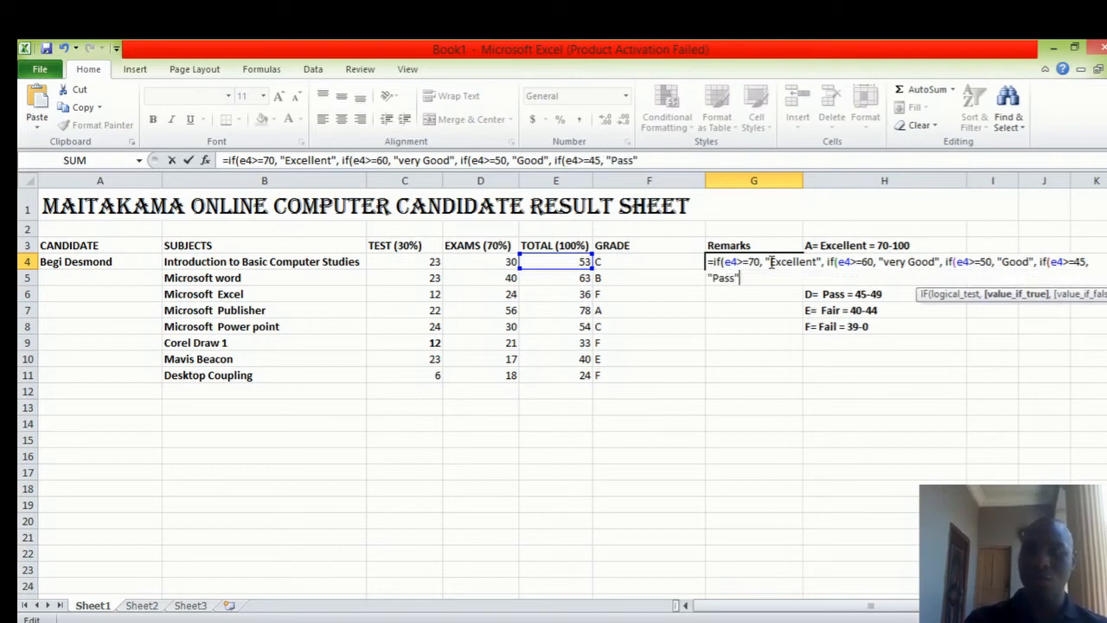
# Step: Add a nested IF to the G4 remarks formula that returns "Fair" when E4>=40
pyautogui.write(',')
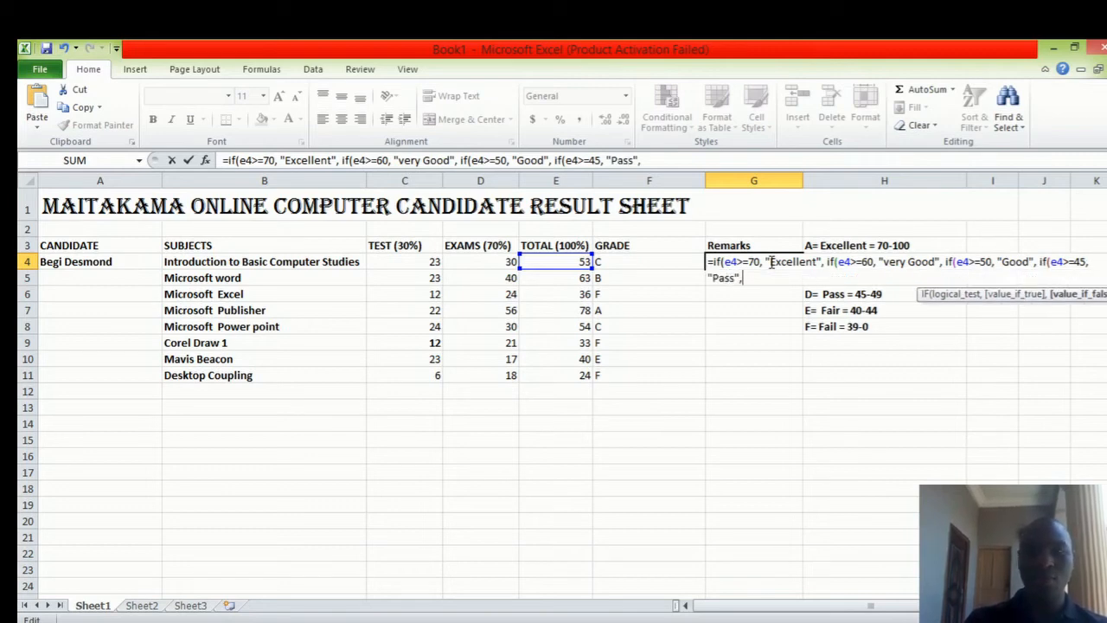
pyautogui.write(' if')
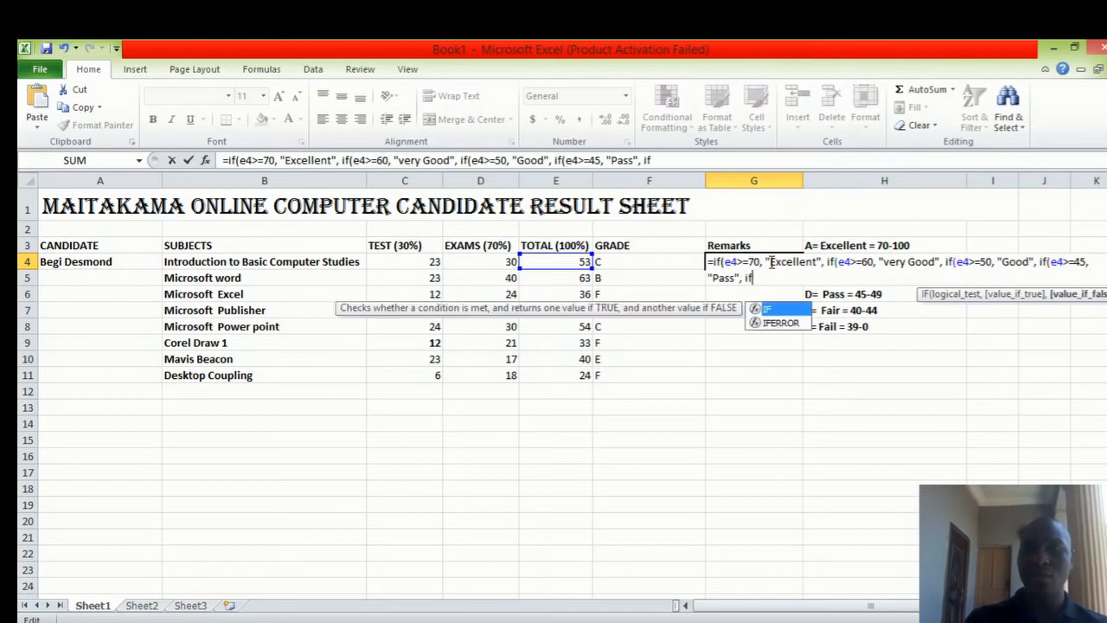
pyautogui.write('(')
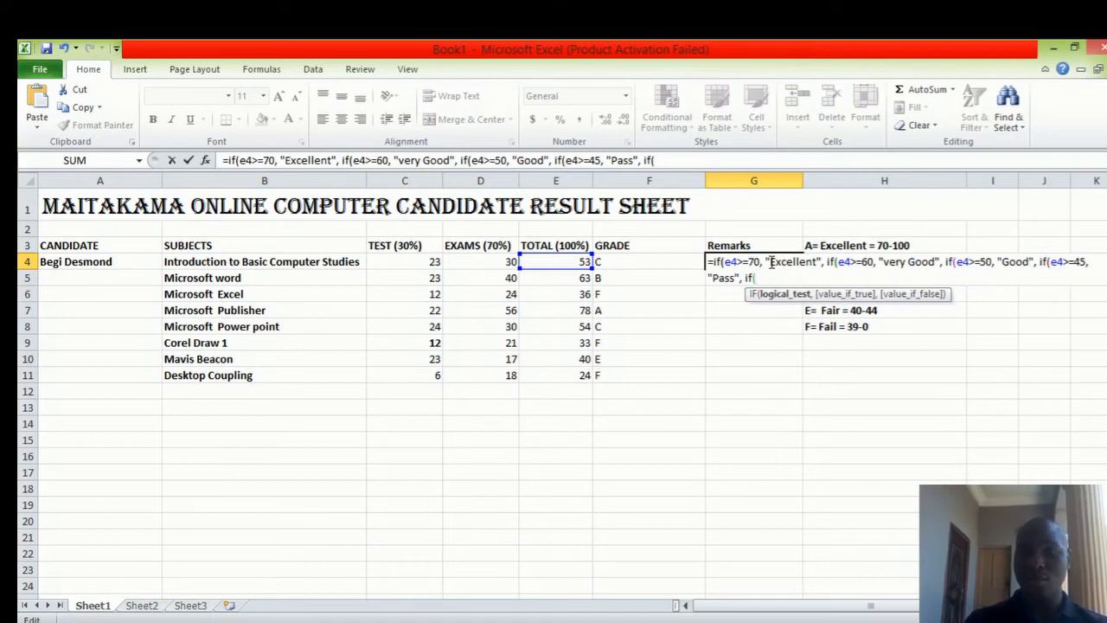
pyautogui.write('e4')
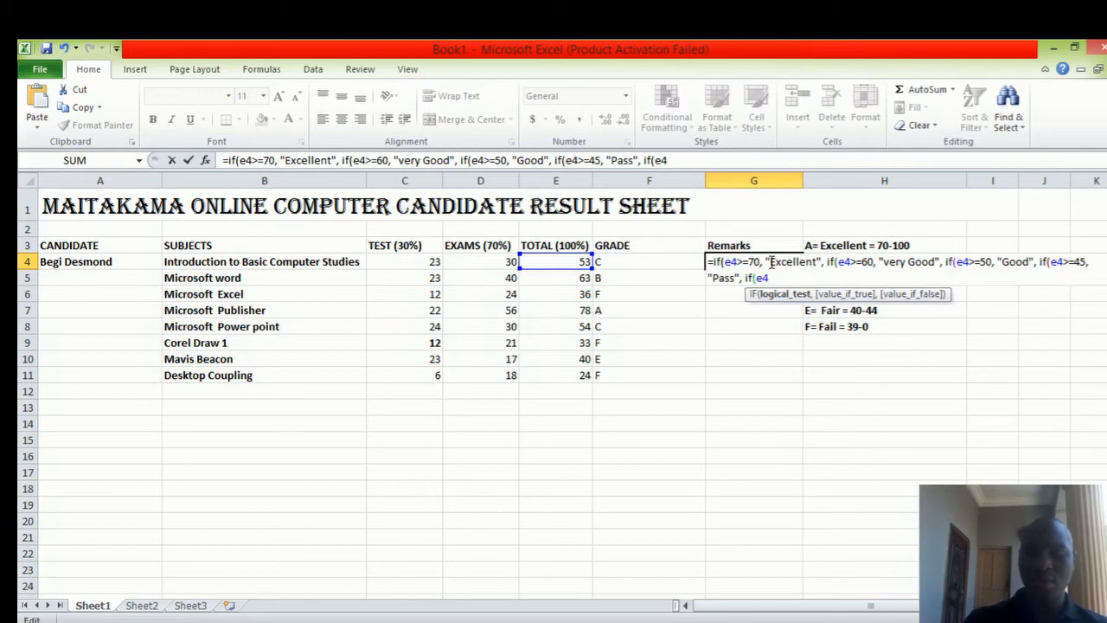
pyautogui.write('>=40,')
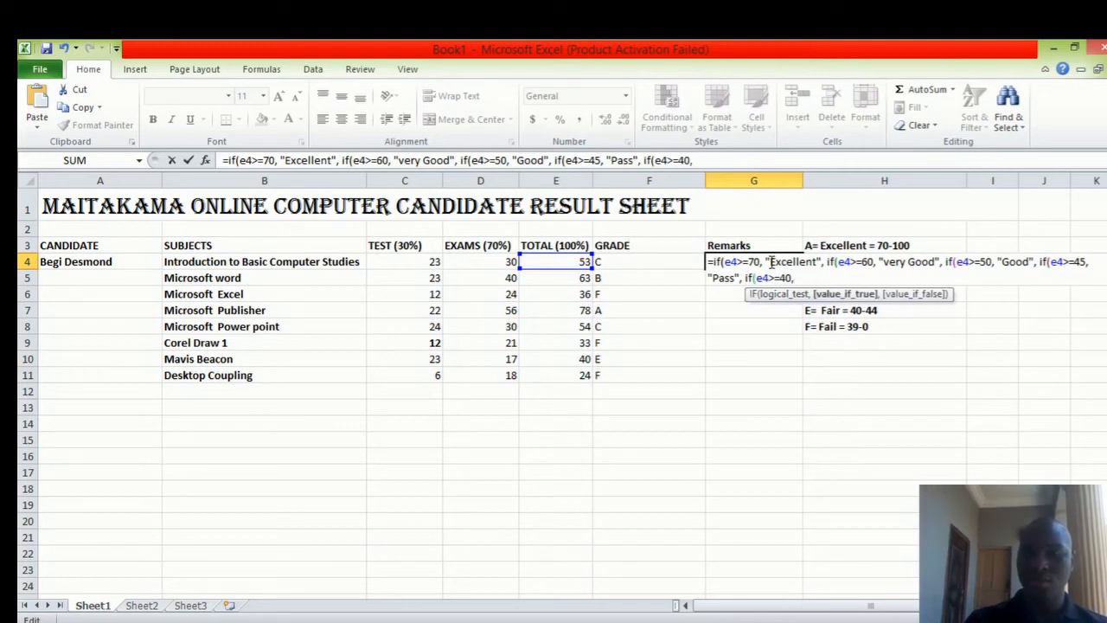
pyautogui.write(' "Fa')
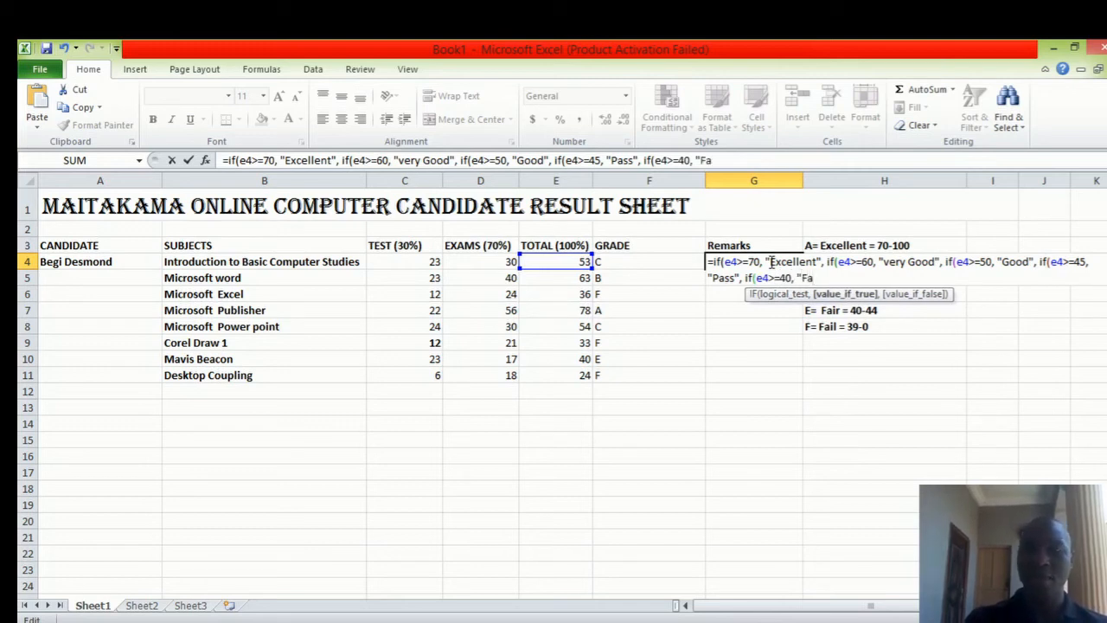
pyautogui.write('ir')
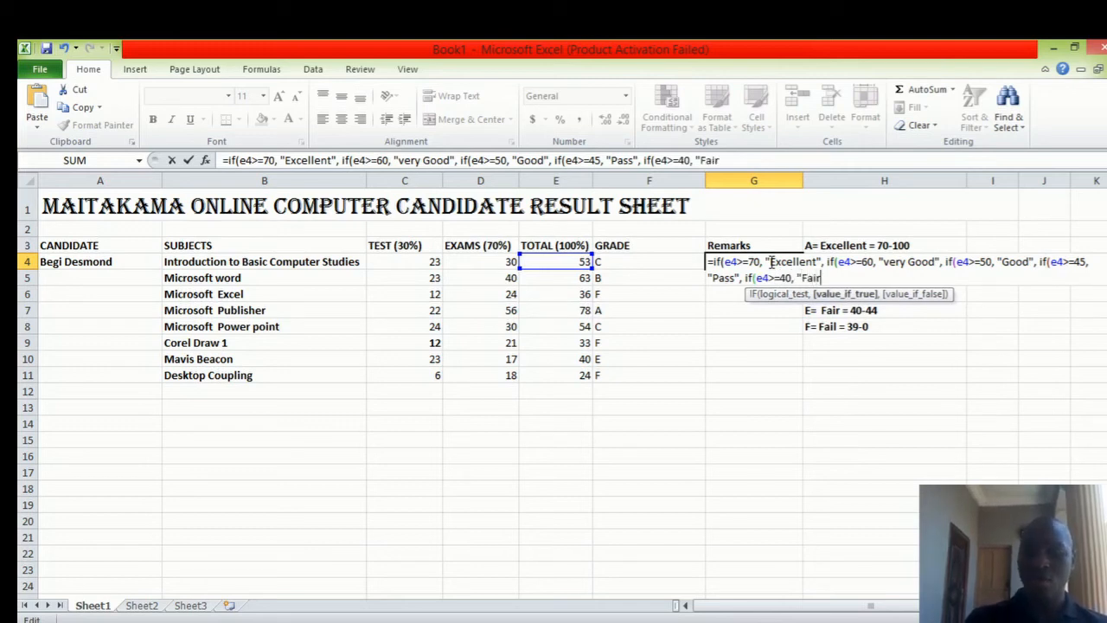
pyautogui.write('"')
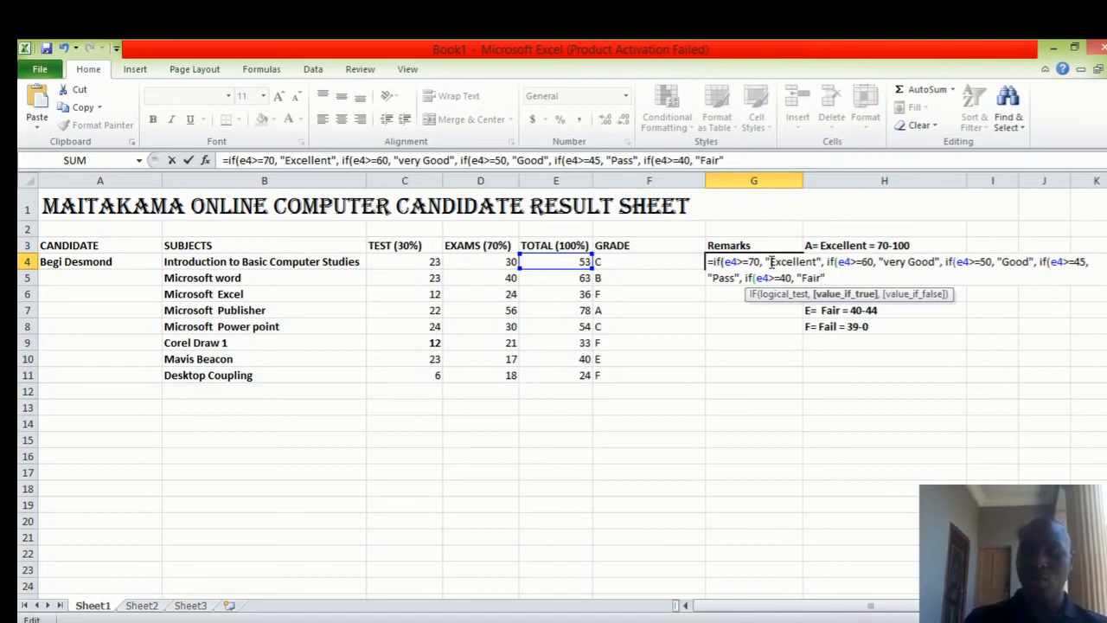
# Step: Set "Fail" as the value the innermost IF of the G4 remarks formula returns when no condition is met
pyautogui.write(',')
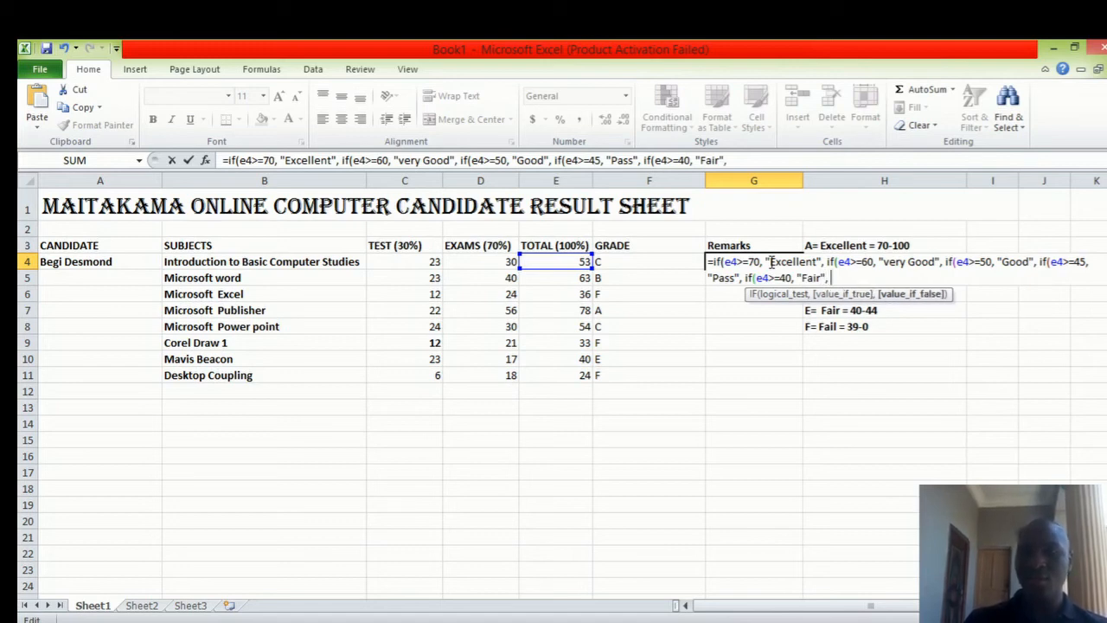
pyautogui.write('fa')
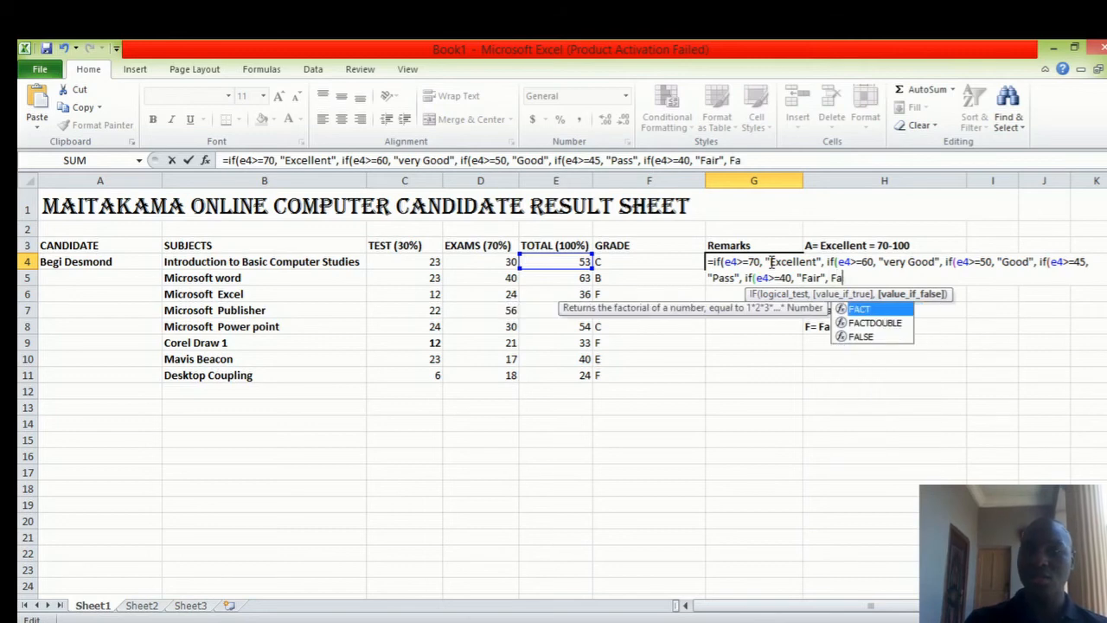
pyautogui.press('BackSpace')
pyautogui.press('BackSpace')
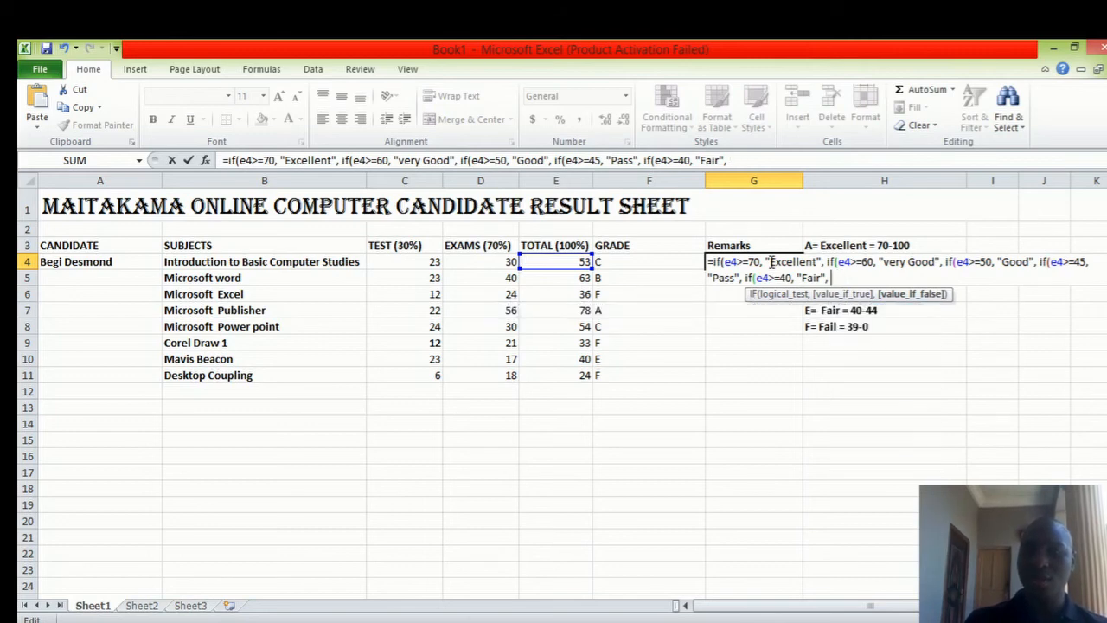
pyautogui.write('"Fa')
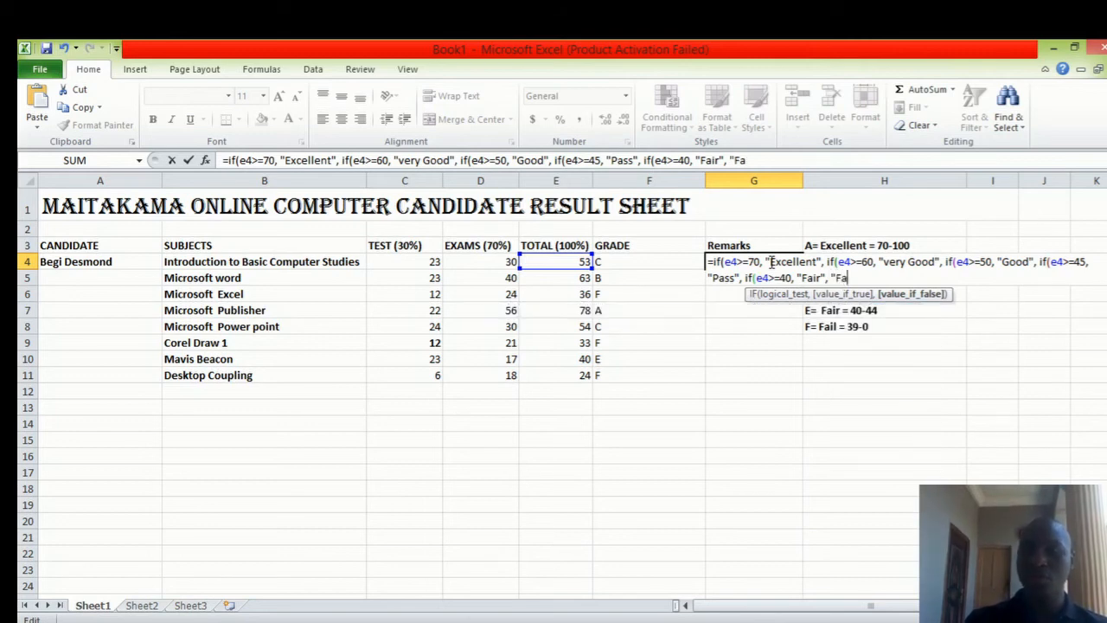
pyautogui.write('il"')
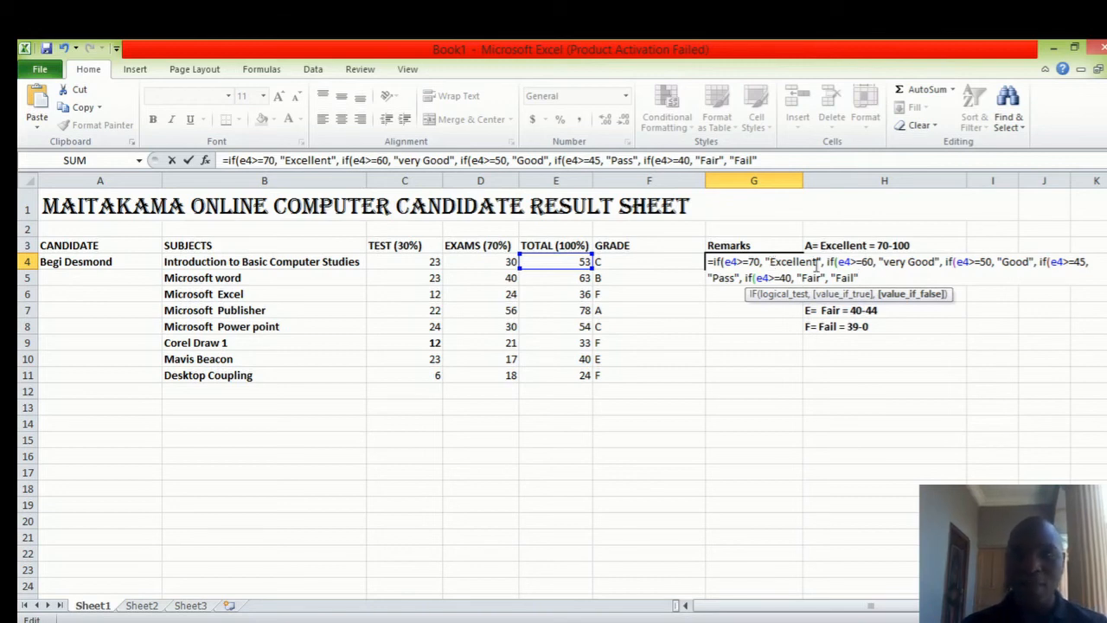
pyautogui.click(945, 262)
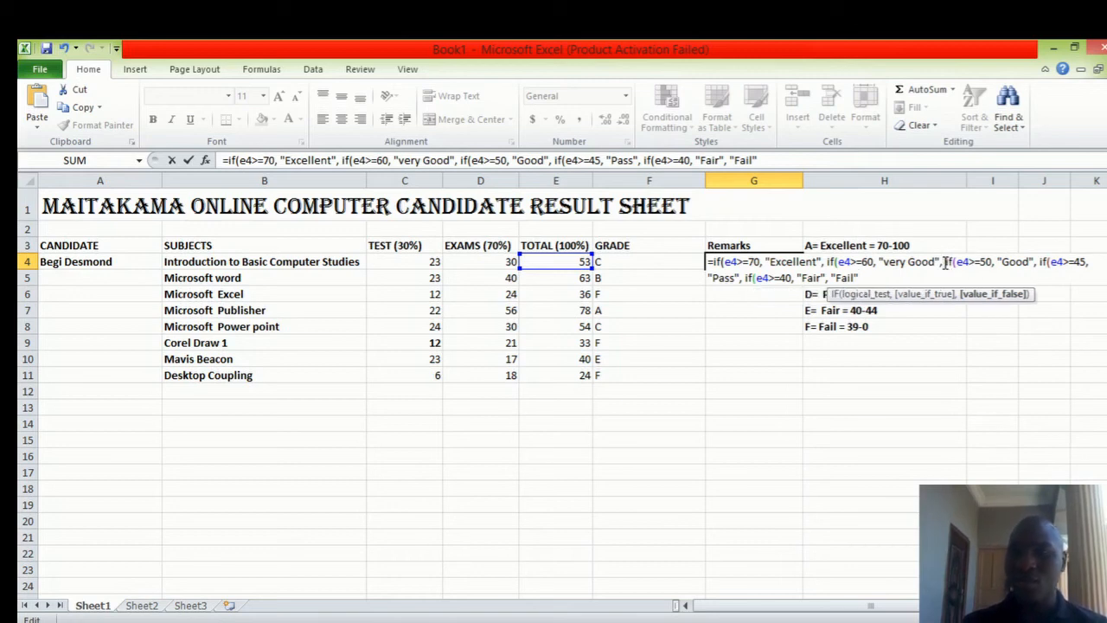
pyautogui.press('BackSpace')
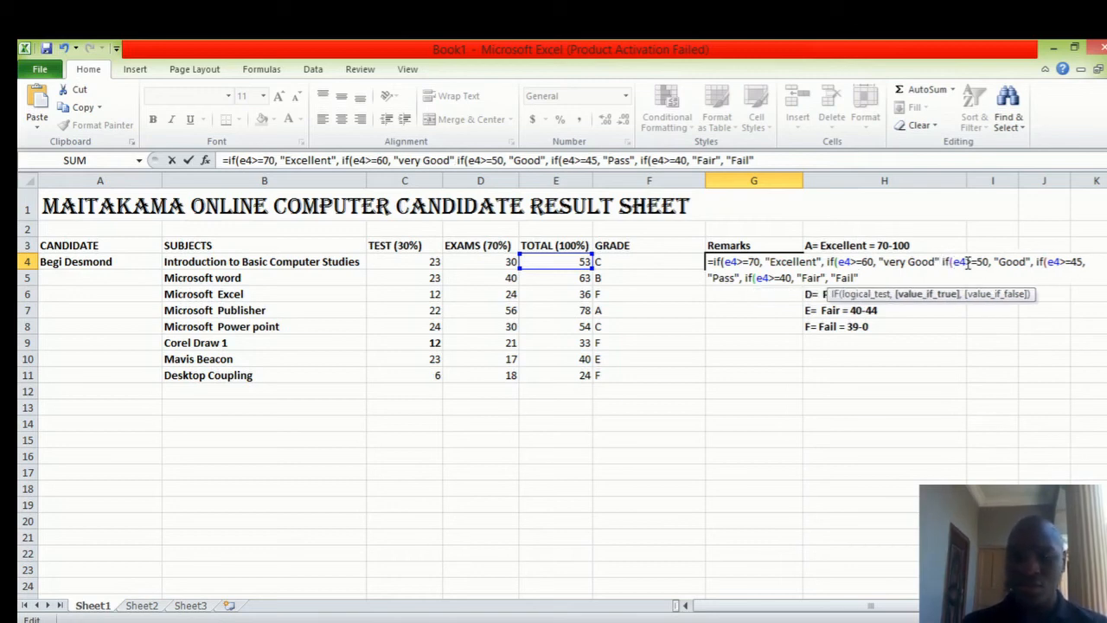
pyautogui.write(',')
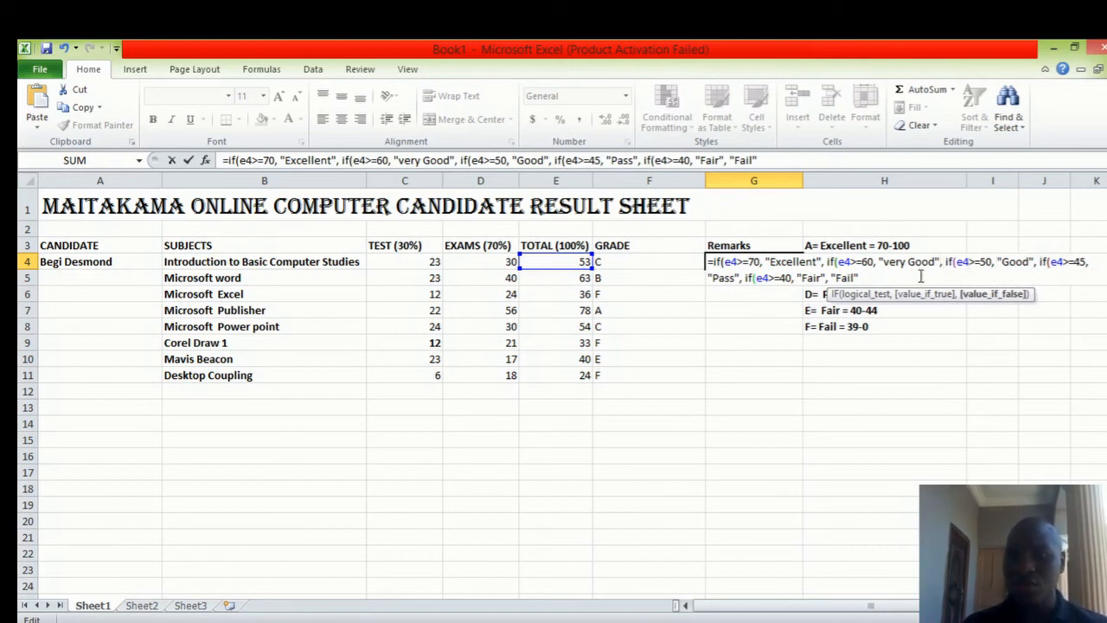
# Step: Close all nested IFs to complete the G4 remarks formula, and fill it down the Remarks column to G11
pyautogui.click(874, 277)
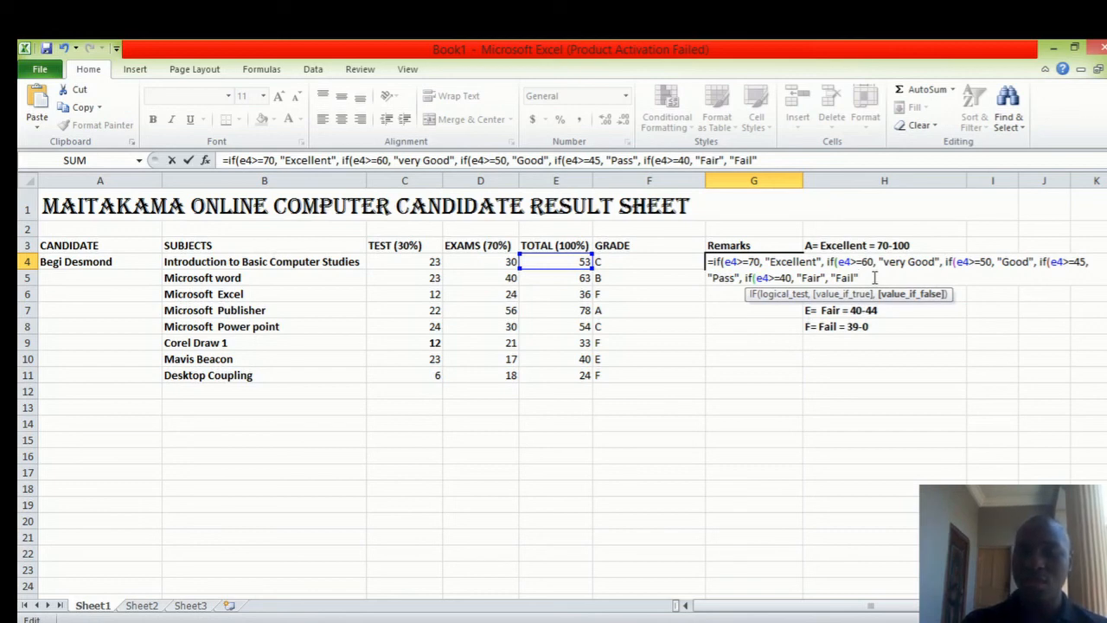
pyautogui.write('))))')
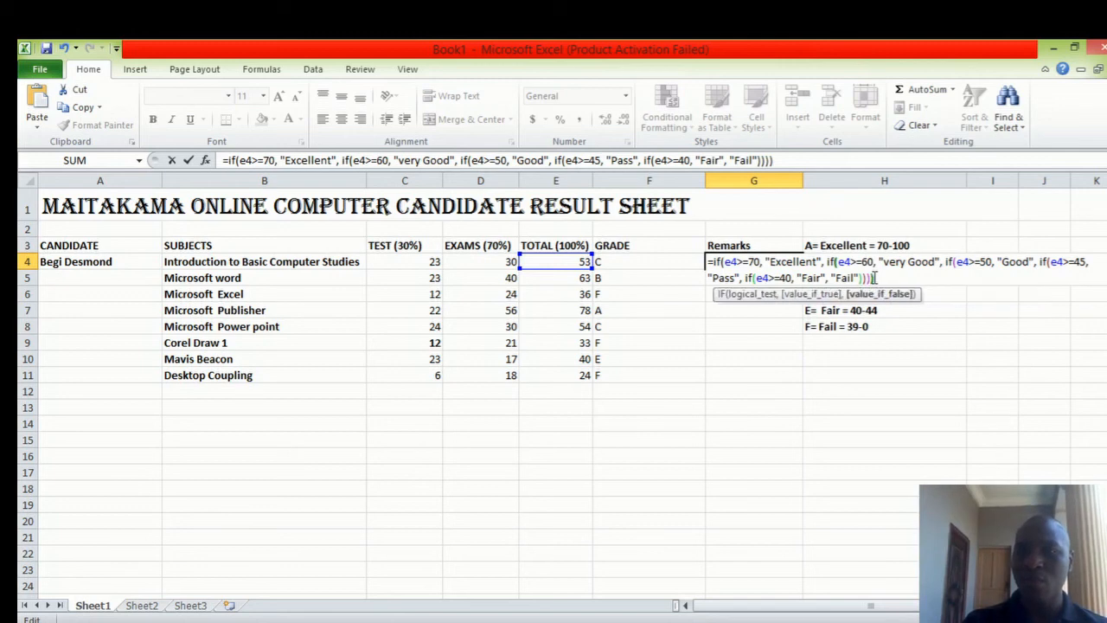
pyautogui.press('Return')
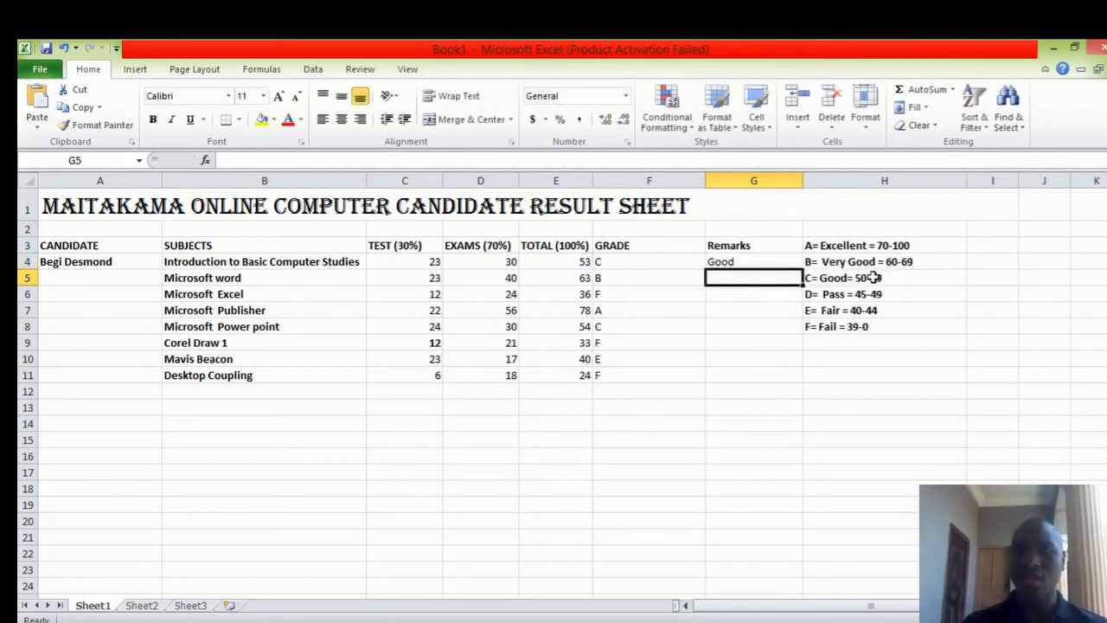
pyautogui.click(746, 261)
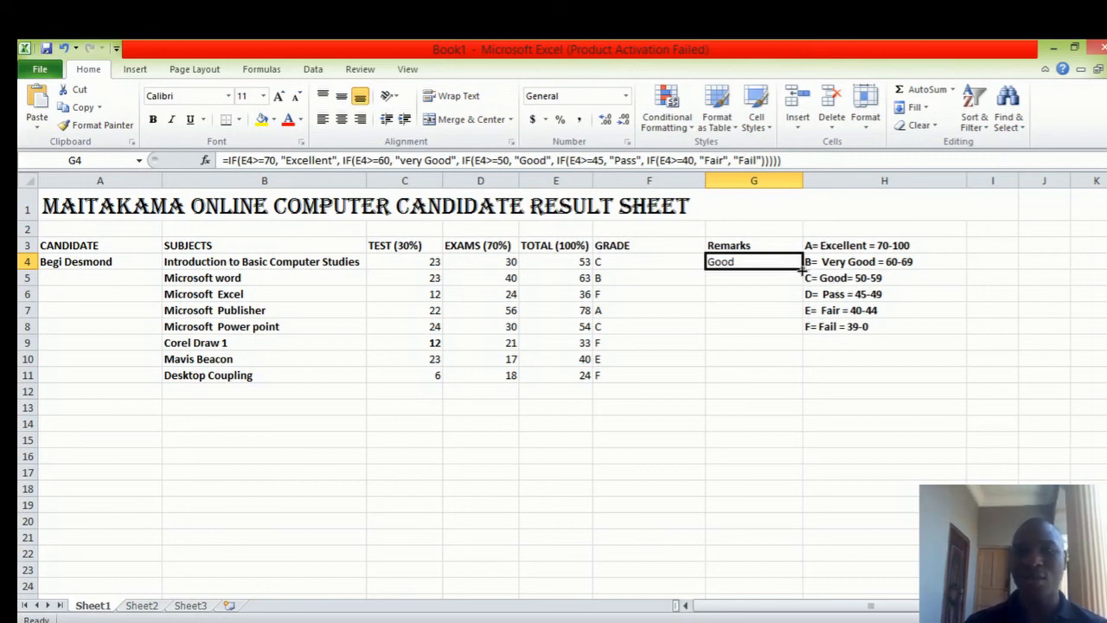
pyautogui.moveTo(802, 270); pyautogui.dragTo(803, 380)
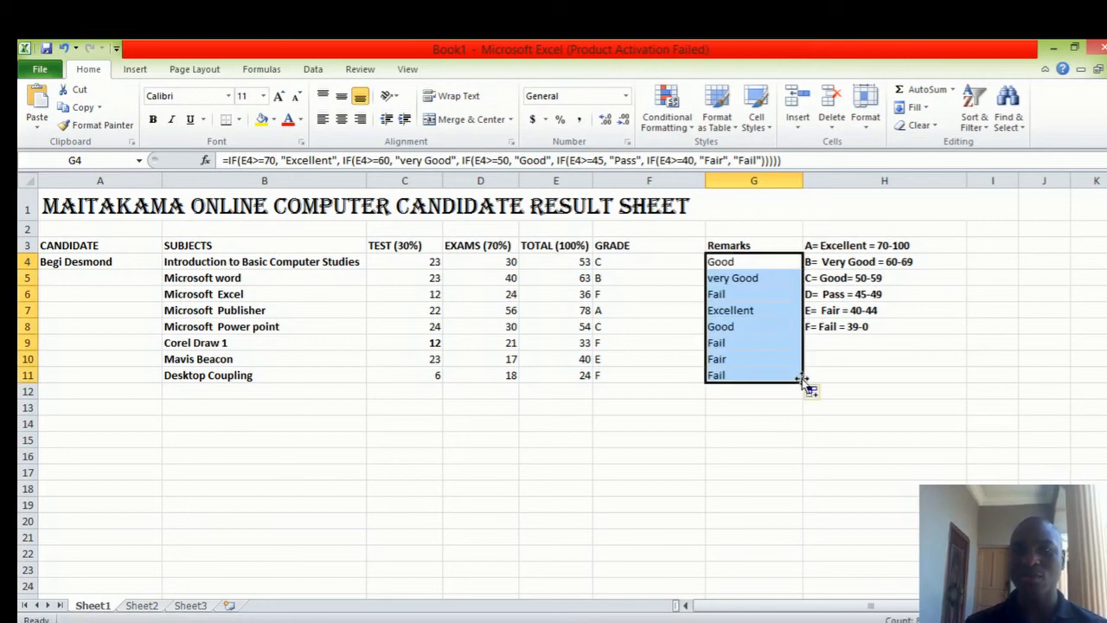